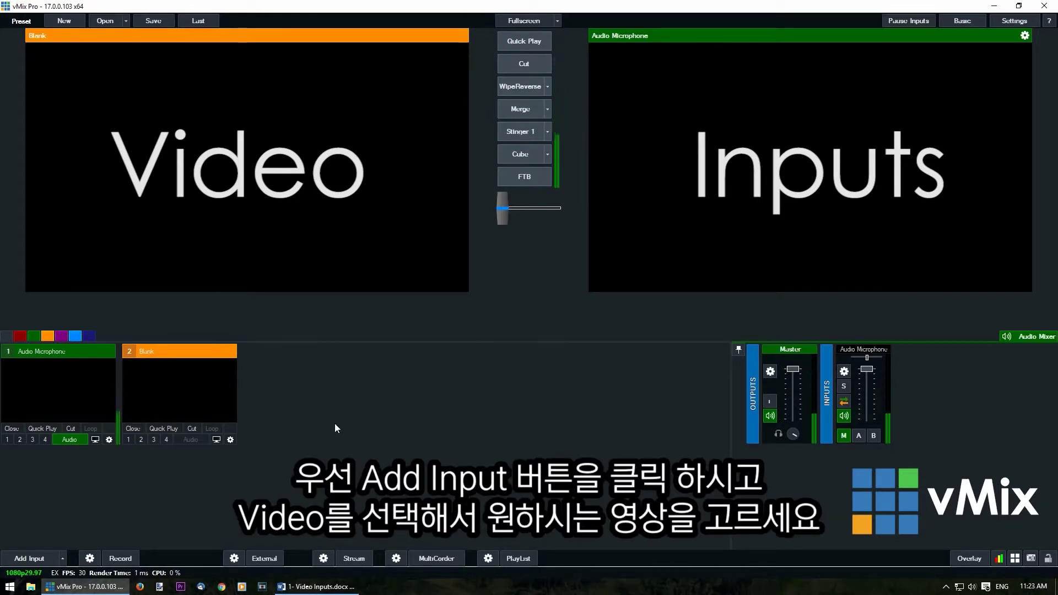
Add 'vMix Fun Time Live Show- June .mp4' as a new Video input
{"action": "left_click", "coordinate": [33, 558]}
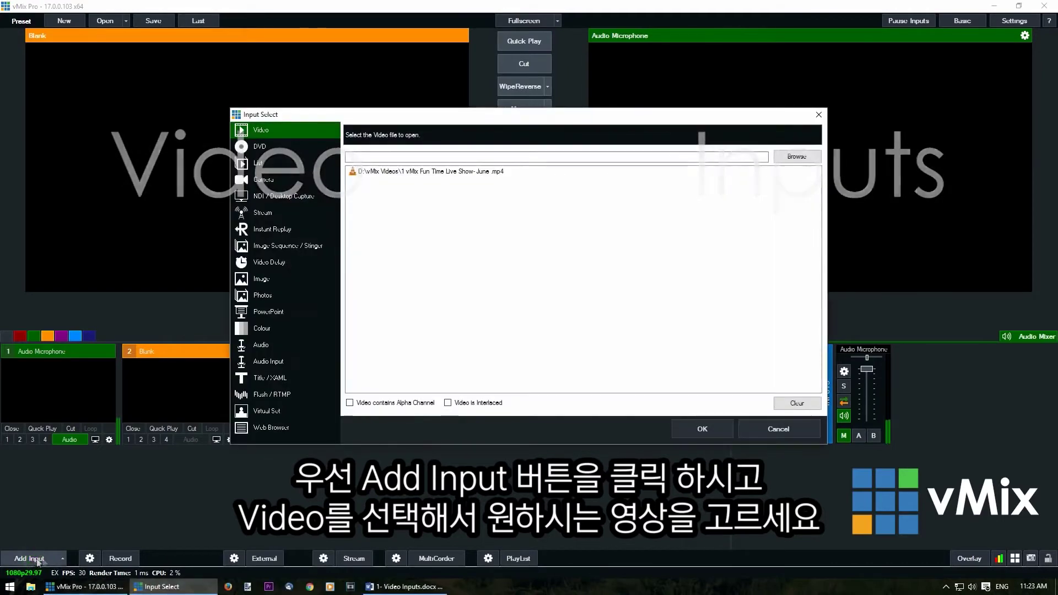
{"action": "left_click", "coordinate": [283, 130]}
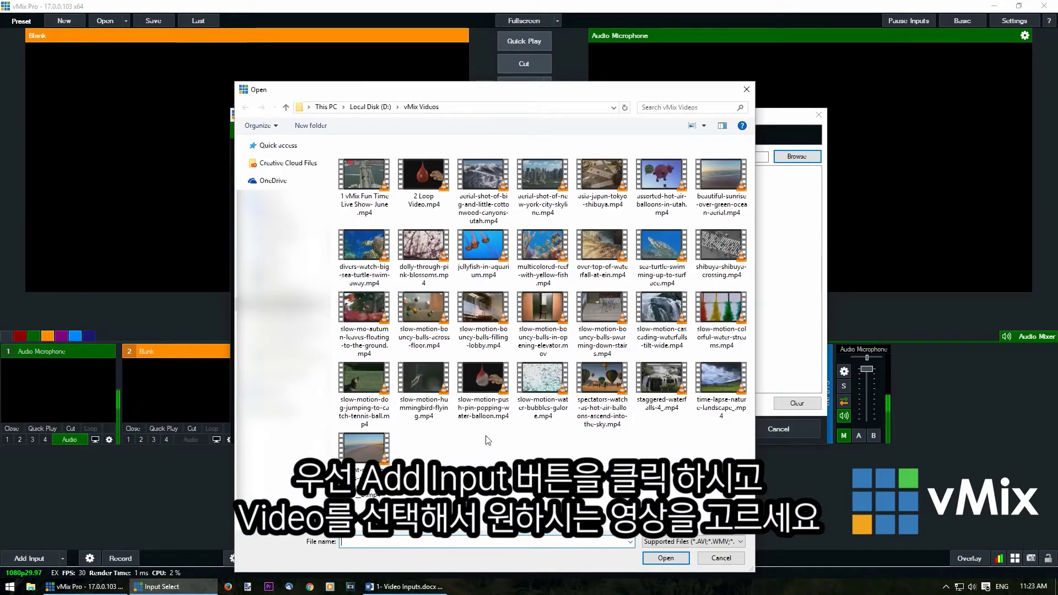
{"action": "left_click", "coordinate": [671, 542]}
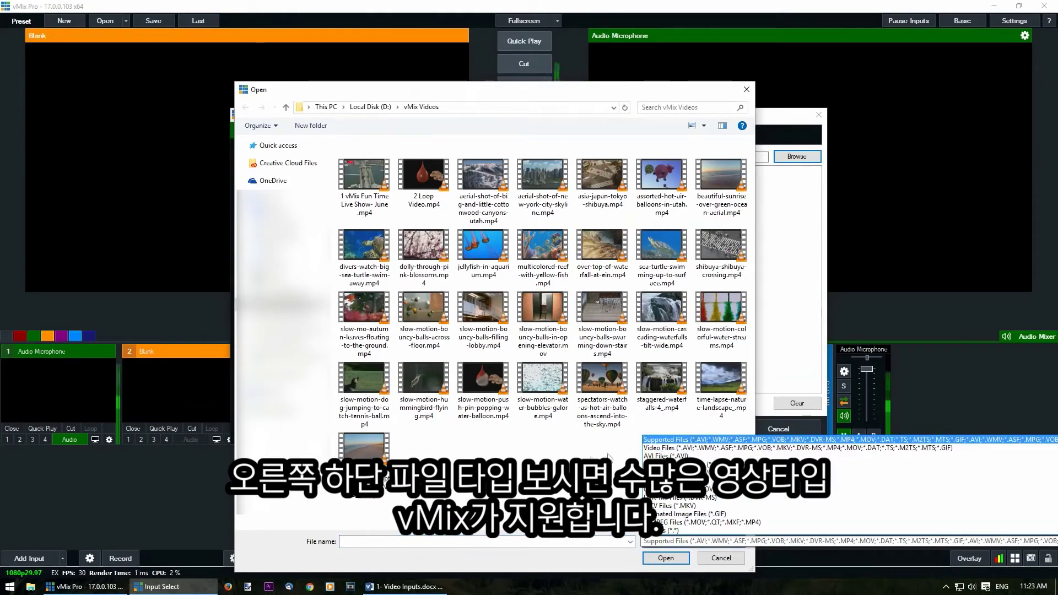
{"action": "left_click", "coordinate": [587, 458]}
{"action": "left_click", "coordinate": [366, 185]}
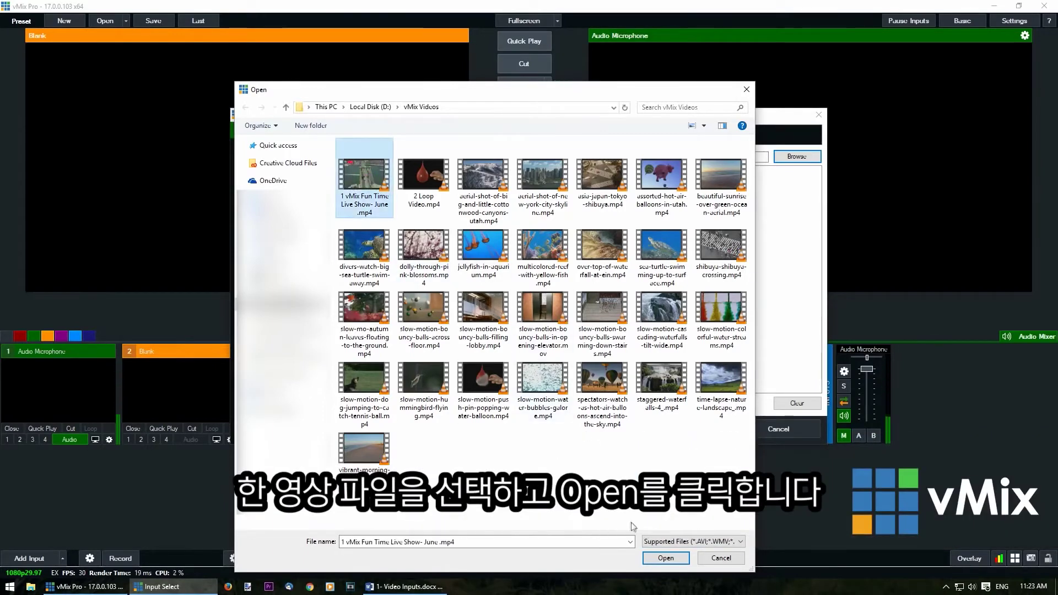
{"action": "left_click", "coordinate": [663, 558]}
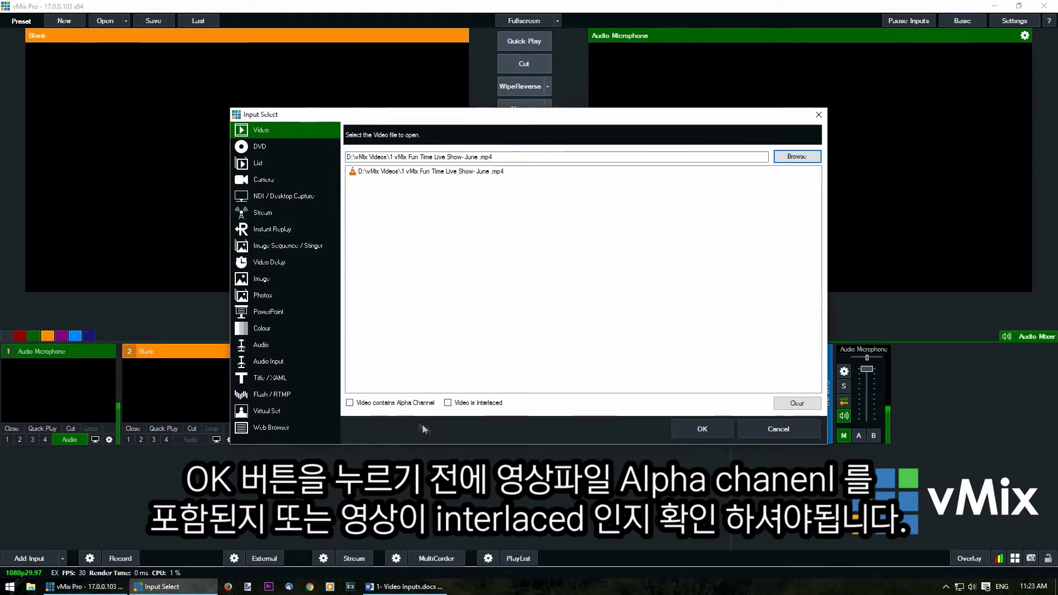
{"action": "left_click", "coordinate": [701, 428]}
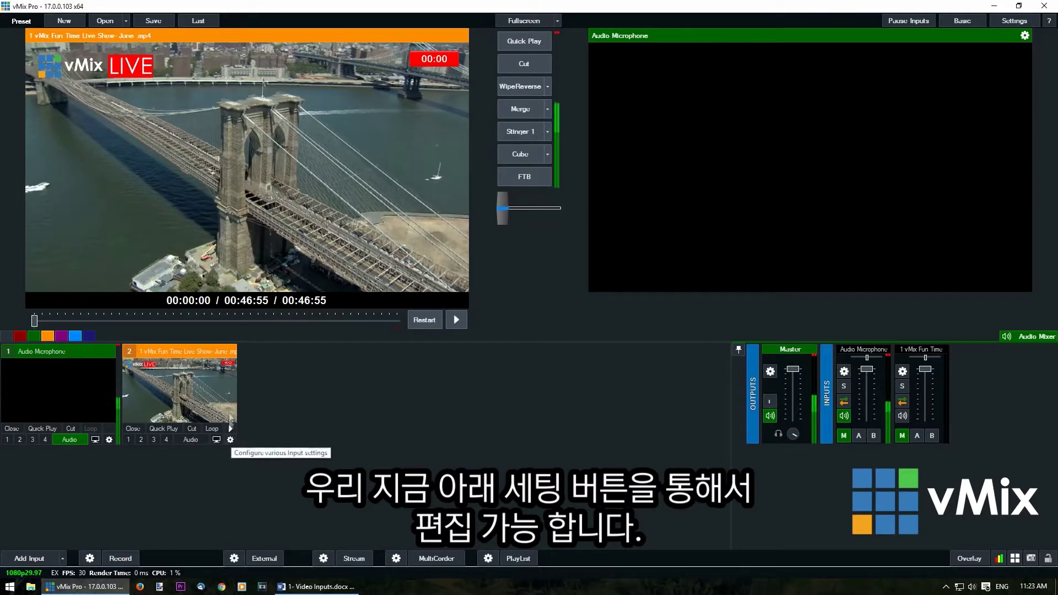
Open the Fun Time video input's settings on the General page
{"action": "left_click", "coordinate": [230, 439]}
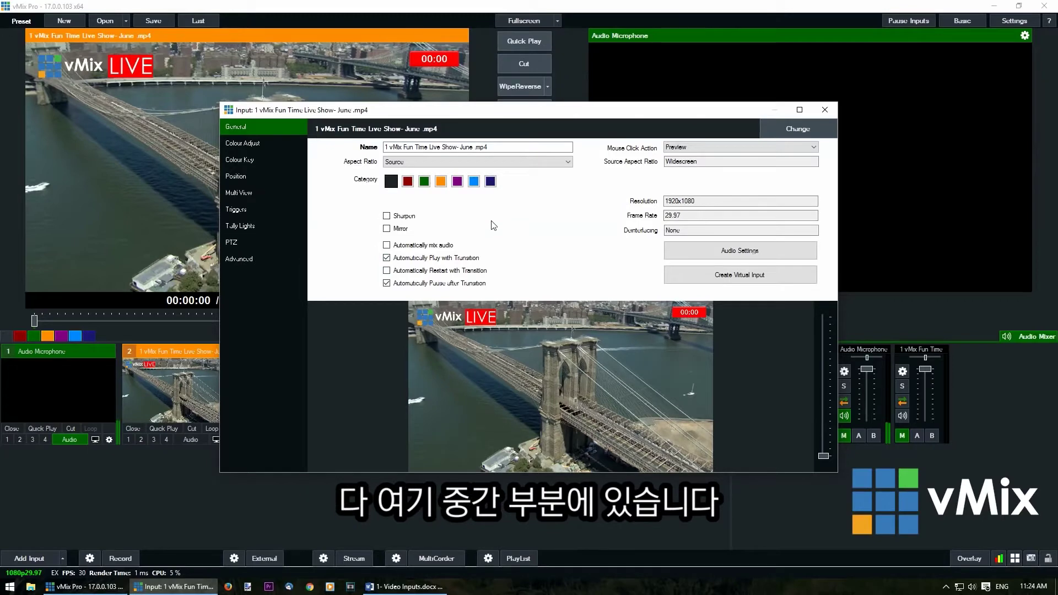
{"action": "left_click", "coordinate": [386, 216]}
{"action": "left_click_drag", "start_coordinate": [823, 455], "coordinate": [826, 314]}
{"action": "left_click", "coordinate": [387, 216]}
{"action": "left_click", "coordinate": [386, 216]}
{"action": "left_click_drag", "start_coordinate": [827, 318], "coordinate": [823, 455]}
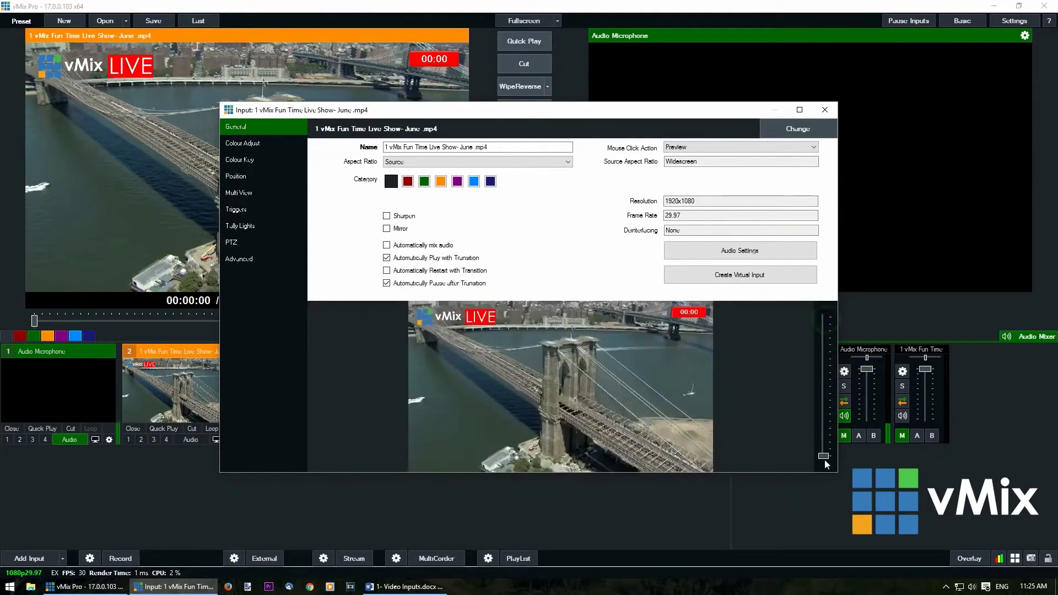
{"action": "left_click", "coordinate": [387, 228]}
{"action": "left_click", "coordinate": [387, 229]}
{"action": "left_click", "coordinate": [386, 228]}
{"action": "left_click", "coordinate": [387, 229]}
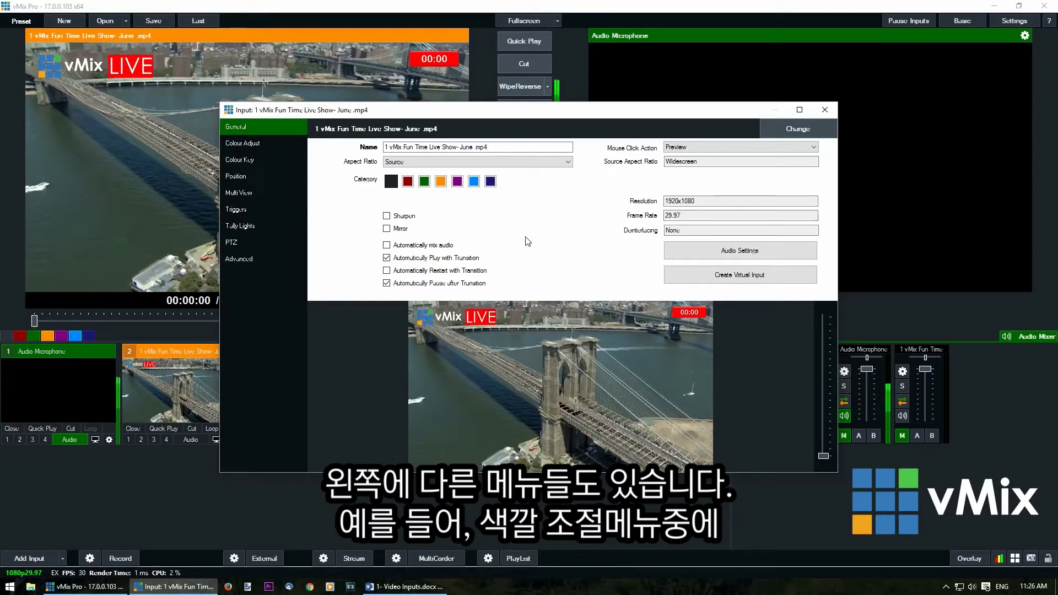
{"action": "left_click", "coordinate": [271, 144]}
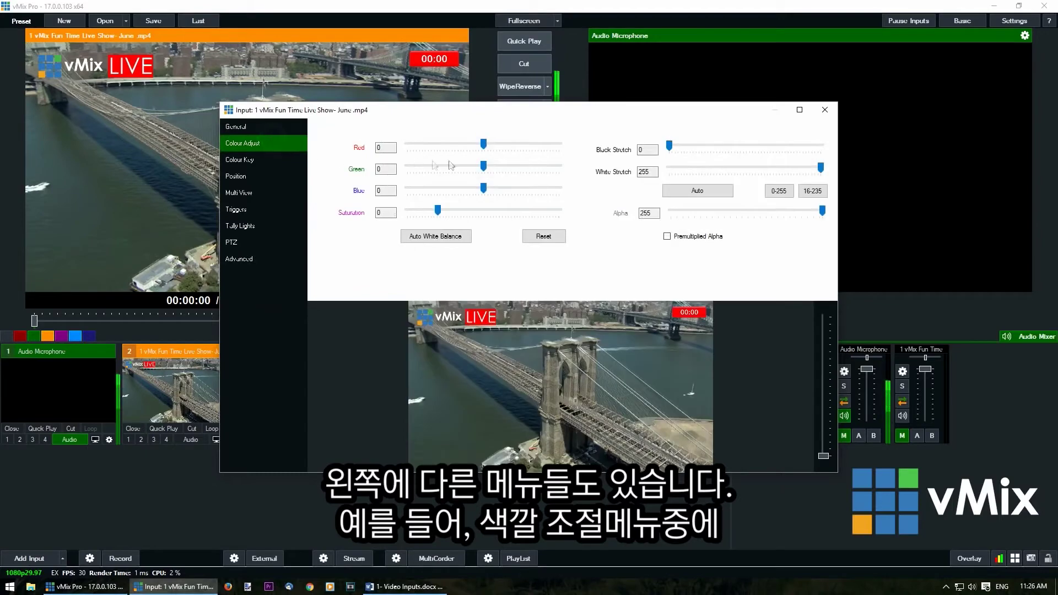
{"action": "left_click_drag", "start_coordinate": [484, 144], "coordinate": [473, 166]}
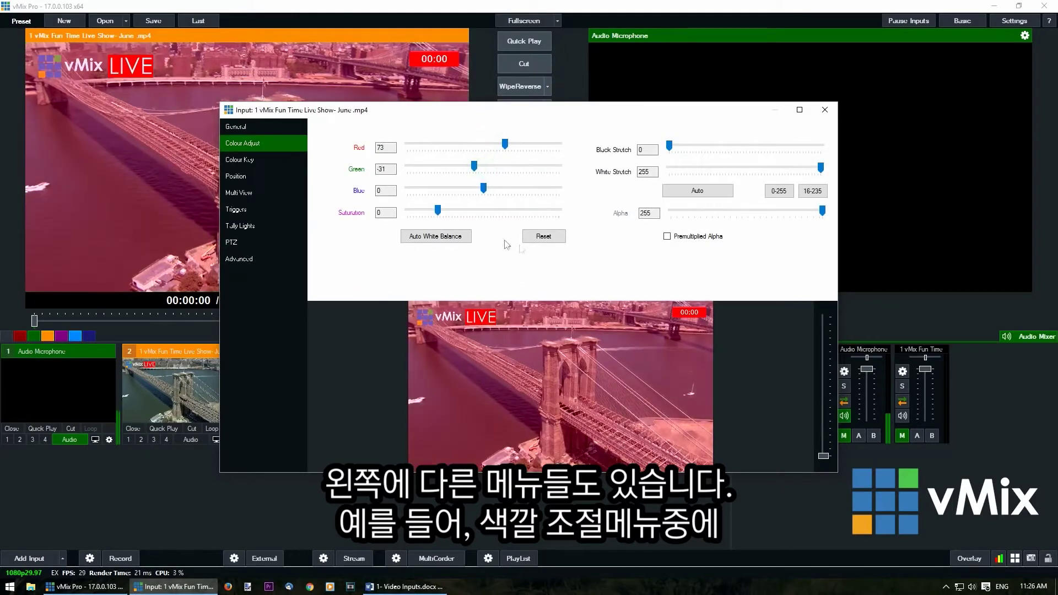
{"action": "left_click", "coordinate": [530, 236]}
{"action": "mouse_move", "coordinate": [438, 212]}
{"action": "left_mouse_down"}
{"action": "mouse_move", "coordinate": [418, 215]}
{"action": "mouse_move", "coordinate": [431, 220]}
{"action": "left_mouse_up"}
{"action": "left_click", "coordinate": [540, 237]}
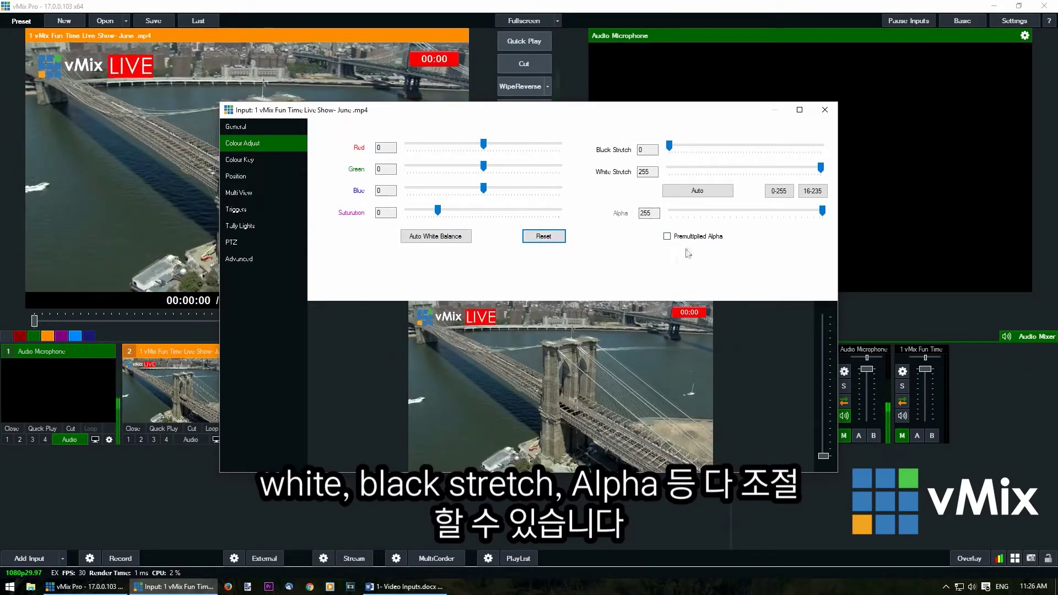
{"action": "left_click", "coordinate": [822, 211]}
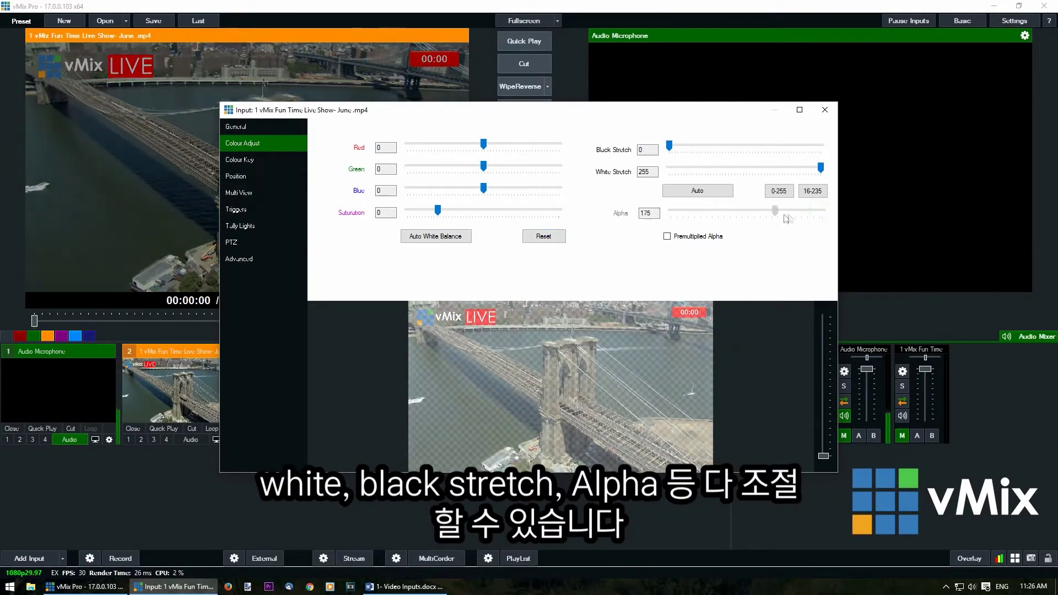
{"action": "left_click", "coordinate": [280, 161]}
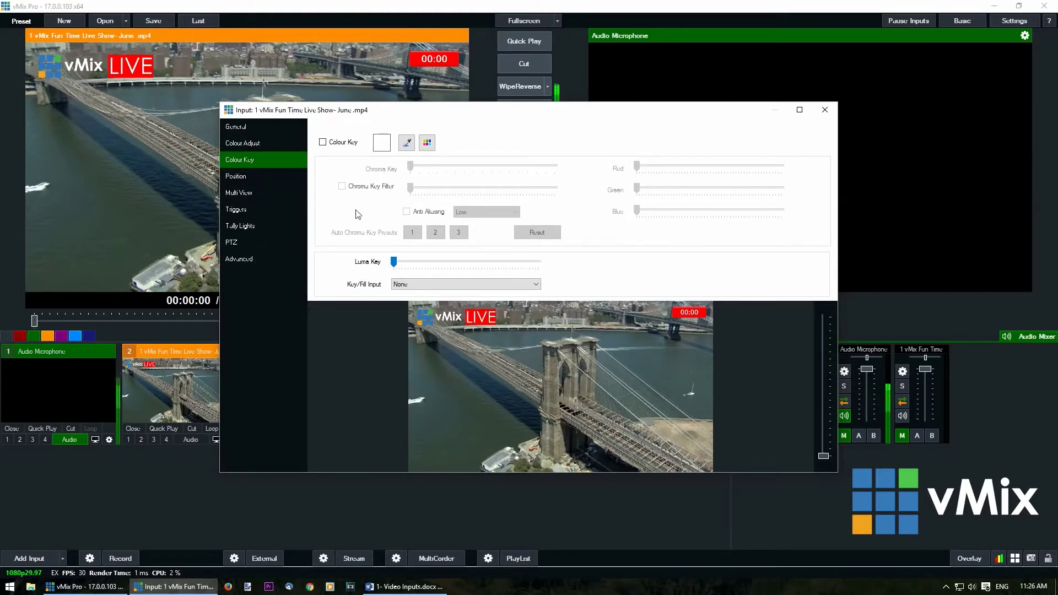
{"action": "left_click", "coordinate": [268, 131]}
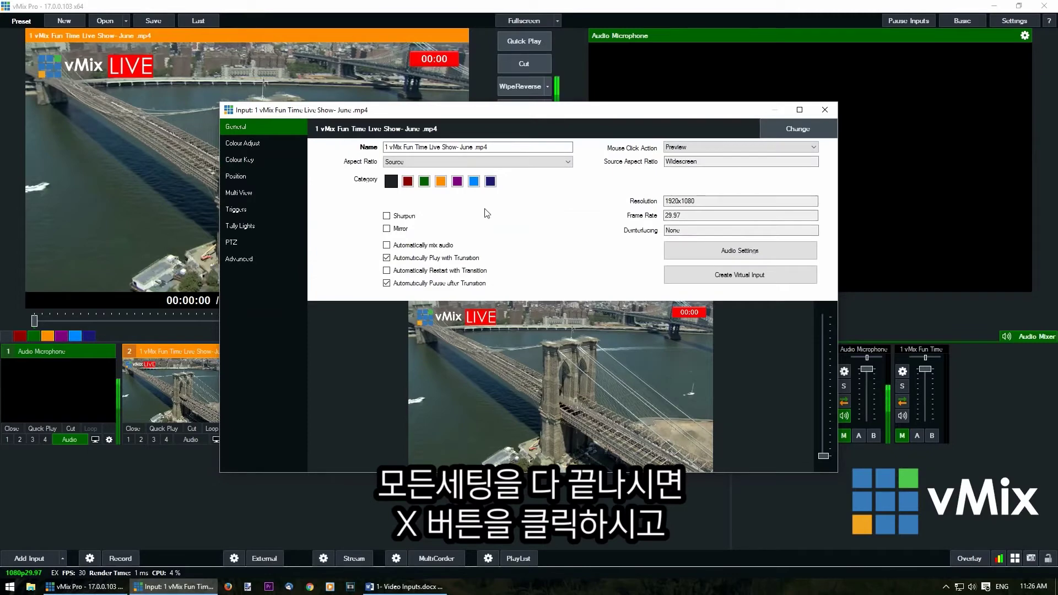
Close the input settings and load the bridge video into Preview
{"action": "left_click", "coordinate": [828, 113]}
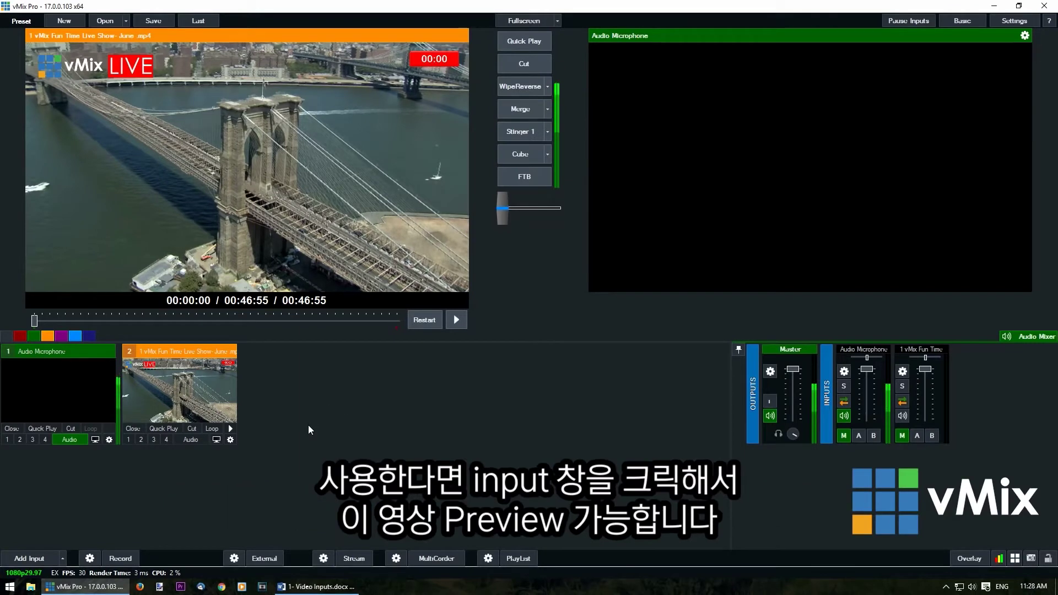
{"action": "left_click", "coordinate": [59, 392]}
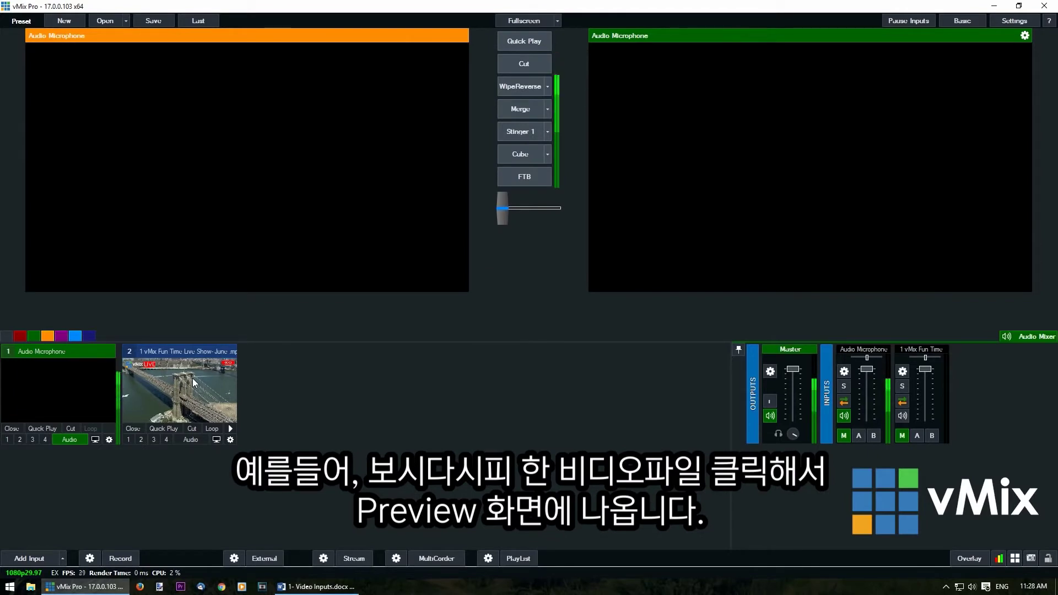
{"action": "left_click", "coordinate": [192, 378]}
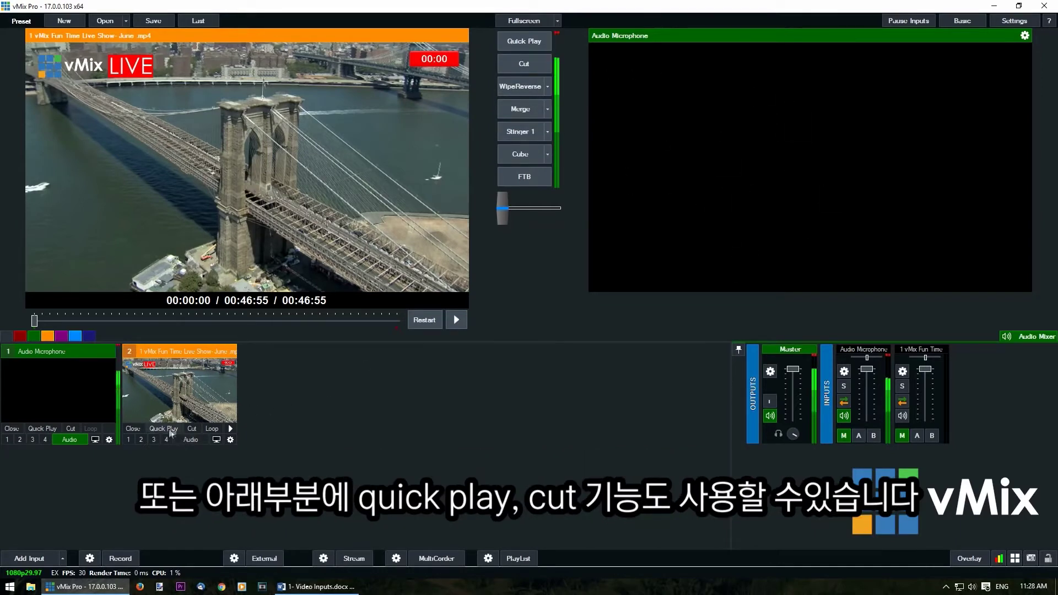
Cut the video live and back, then reopen its input settings
{"action": "left_click", "coordinate": [521, 60]}
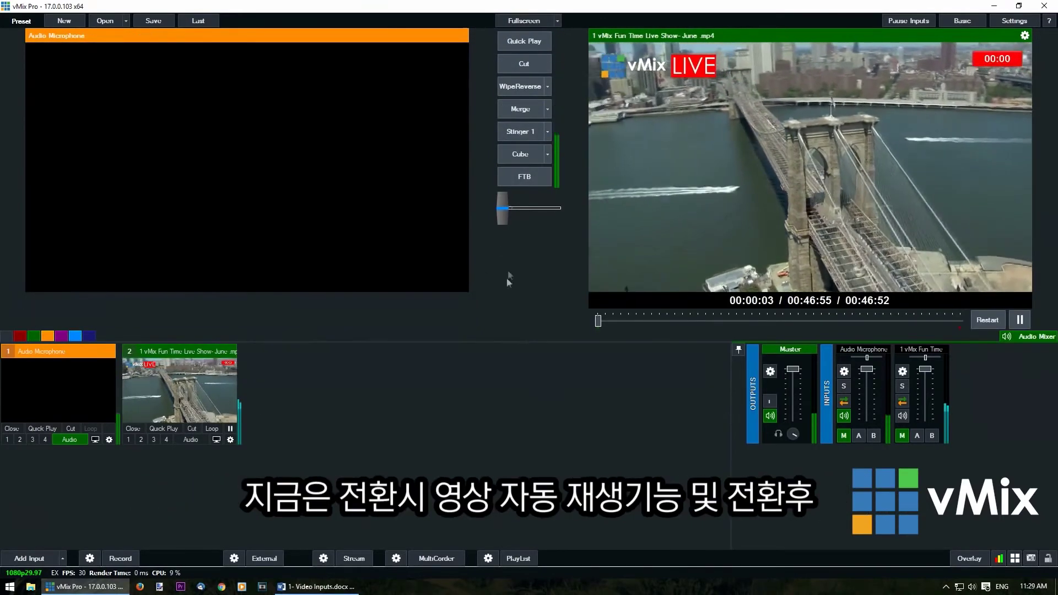
{"action": "left_click", "coordinate": [524, 61]}
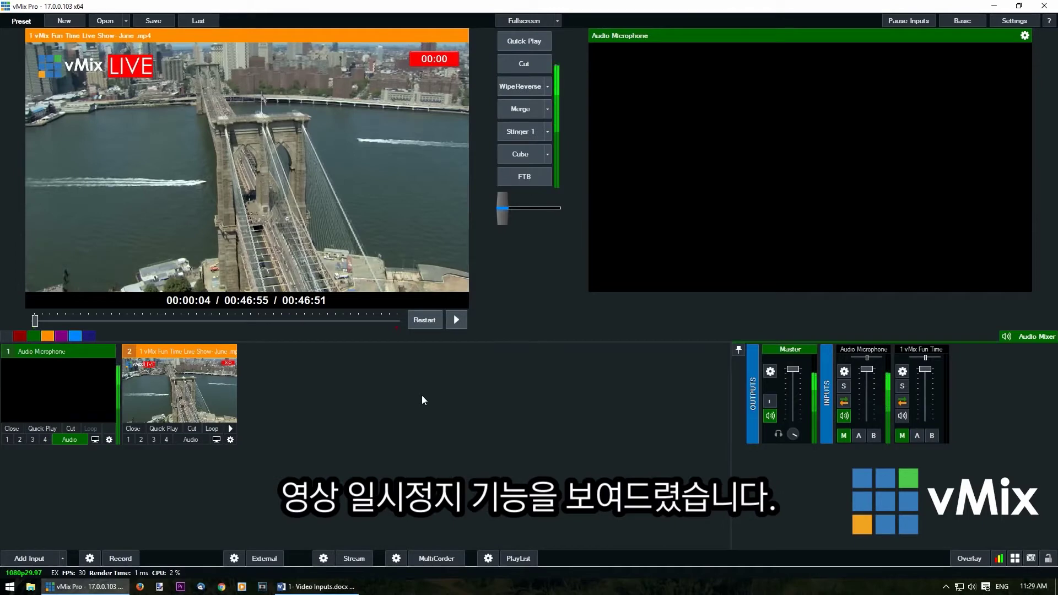
{"action": "left_click", "coordinate": [230, 439]}
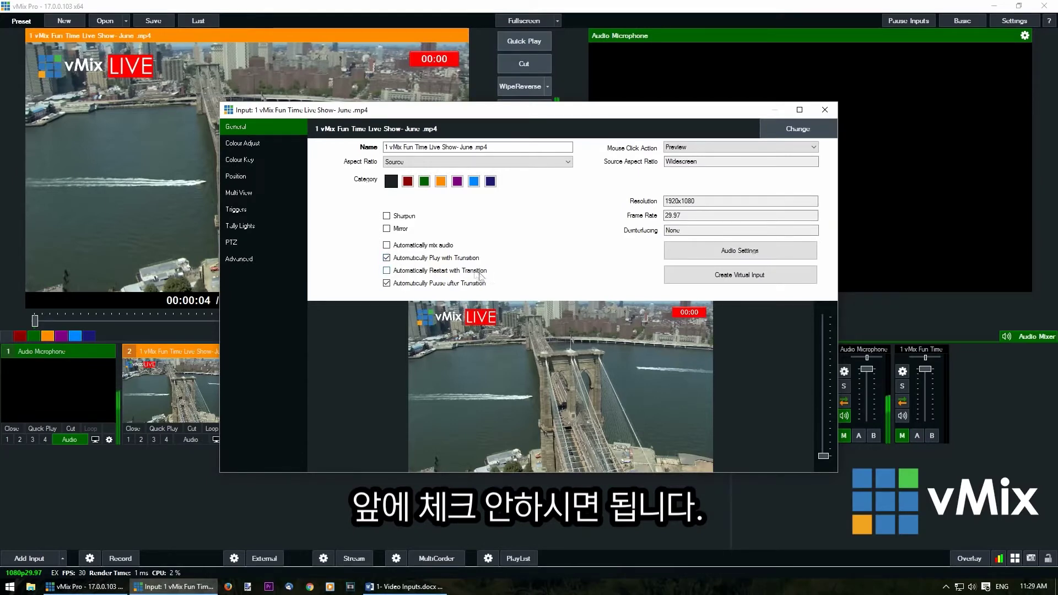
Enable Automatically Restart with Transition for the video input and close its settings
{"action": "left_click", "coordinate": [387, 271]}
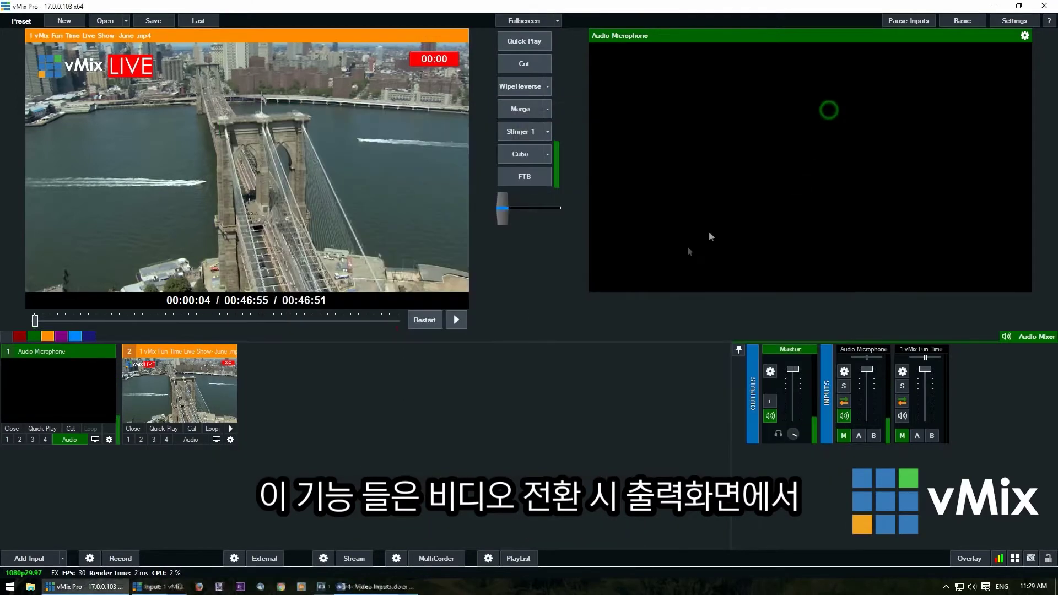
{"action": "left_click", "coordinate": [829, 113]}
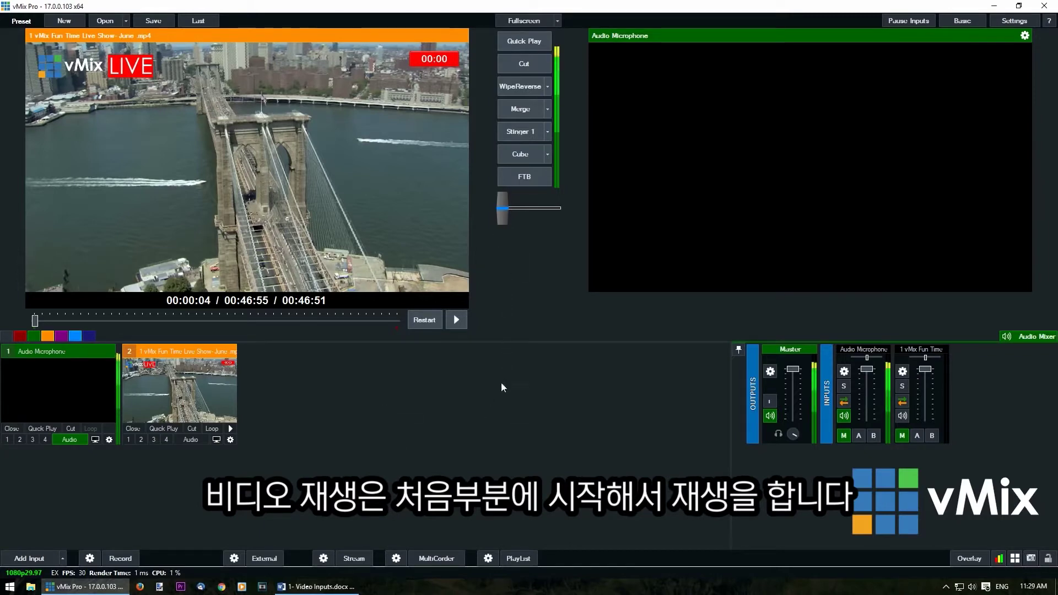
Cut the video live and back, then play it in Preview and pause at 6 seconds
{"action": "left_click", "coordinate": [514, 58]}
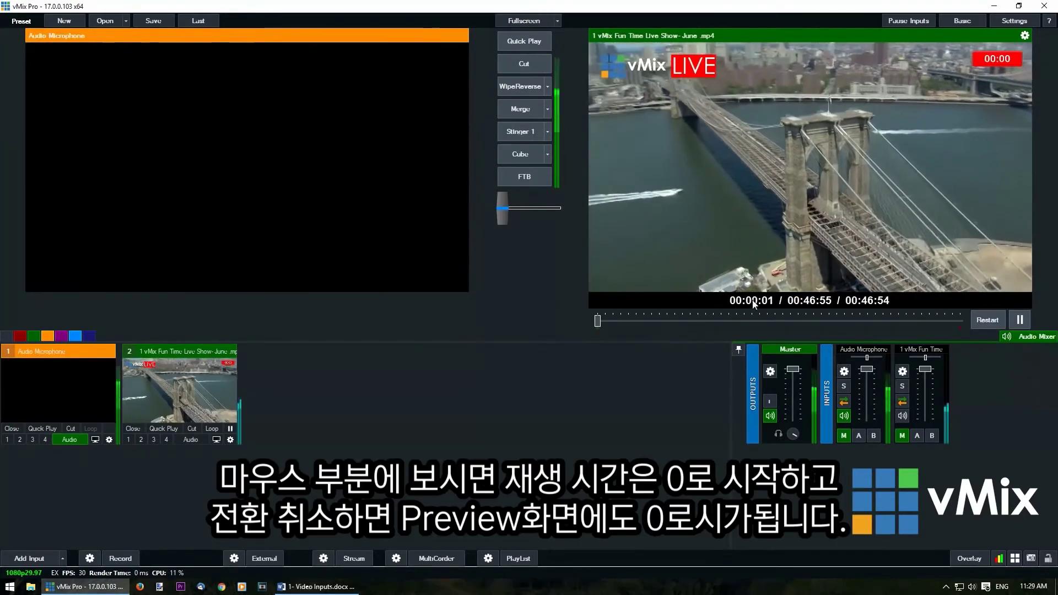
{"action": "left_click", "coordinate": [533, 67]}
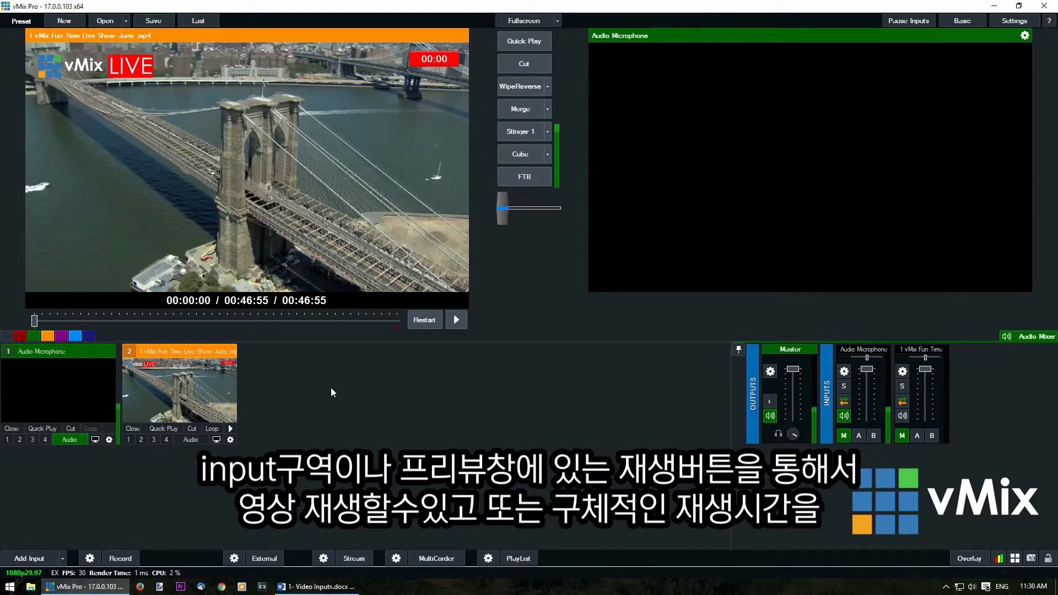
{"action": "left_click", "coordinate": [232, 429]}
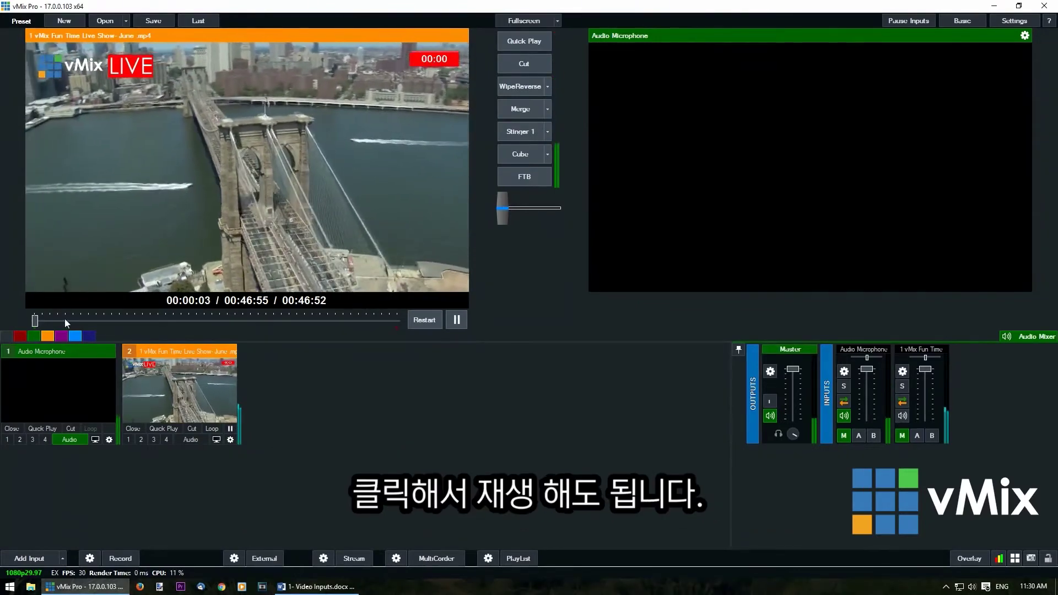
{"action": "left_click", "coordinate": [456, 320]}
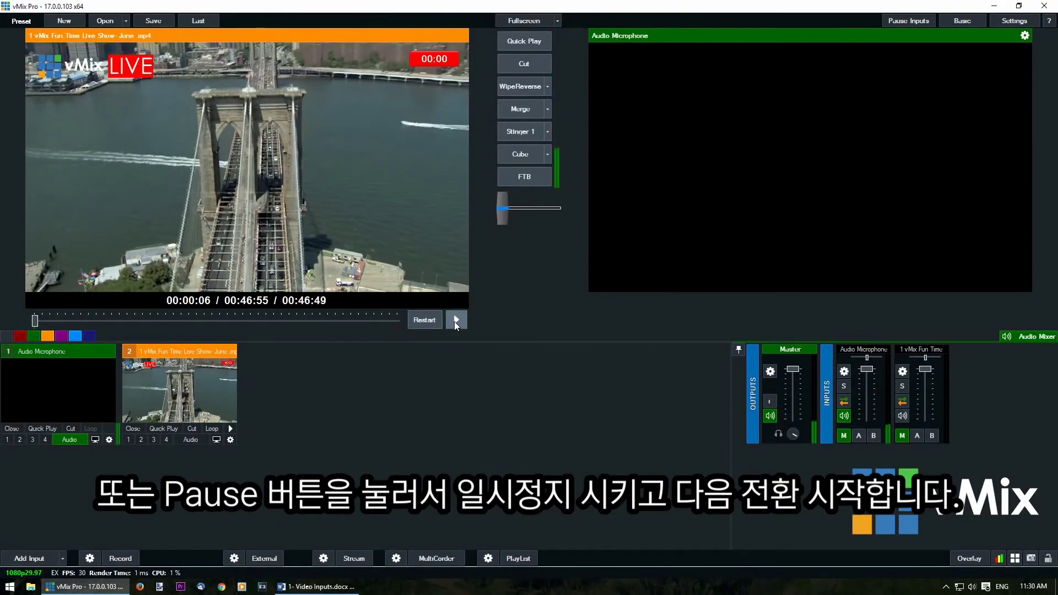
Check the input properties, then cut the video live and back to Preview at 00:00:00
{"action": "left_click", "coordinate": [231, 439]}
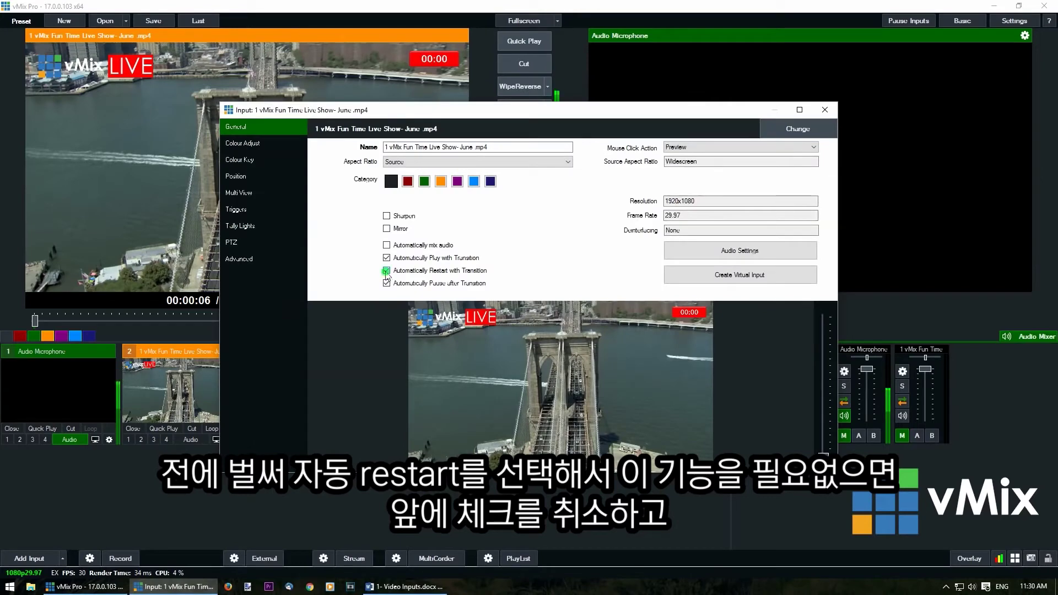
{"action": "left_click", "coordinate": [824, 109]}
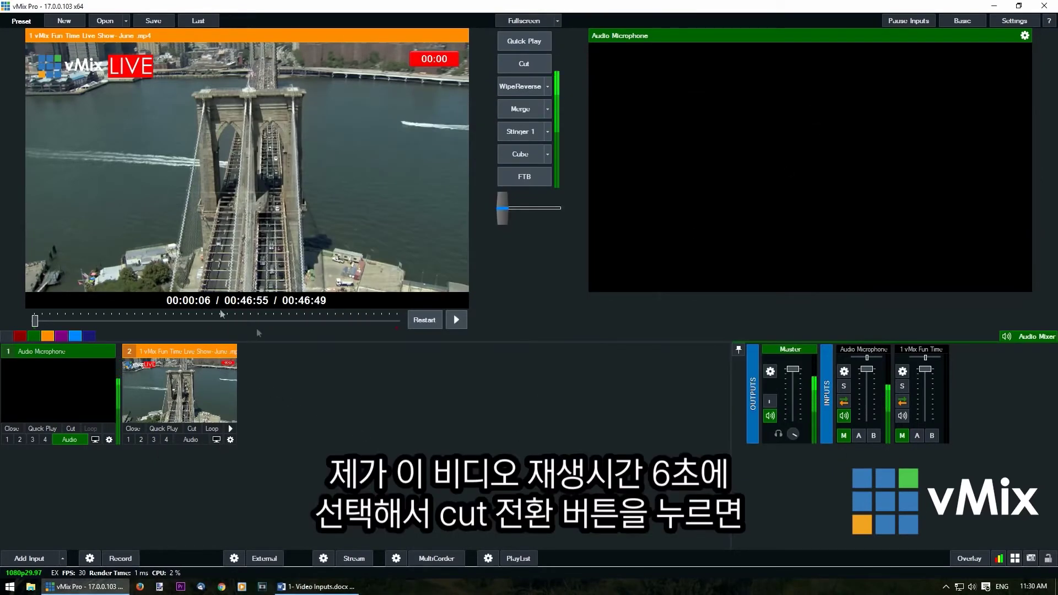
{"action": "left_click", "coordinate": [528, 62]}
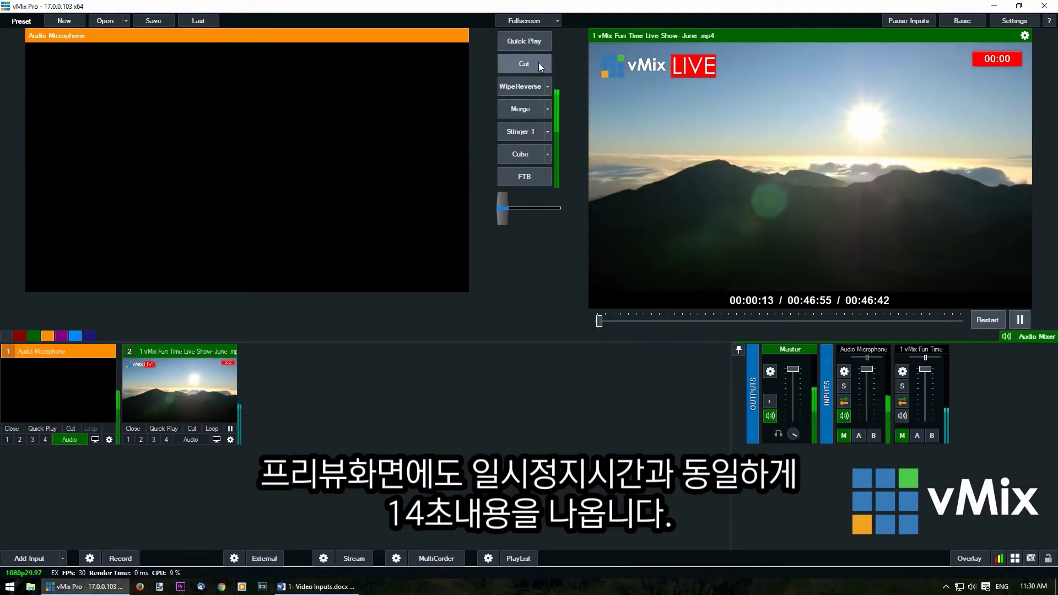
{"action": "left_click", "coordinate": [538, 63]}
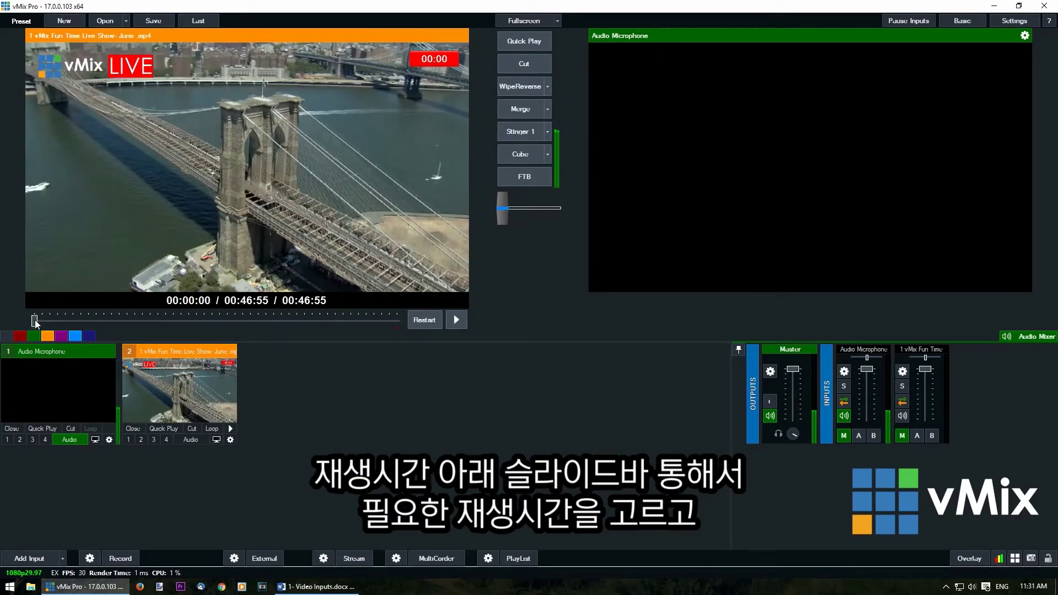
Scrub the preview video to about 00:10:15, cut it live, then cut back
{"action": "left_click_drag", "start_coordinate": [34, 321], "coordinate": [113, 320]}
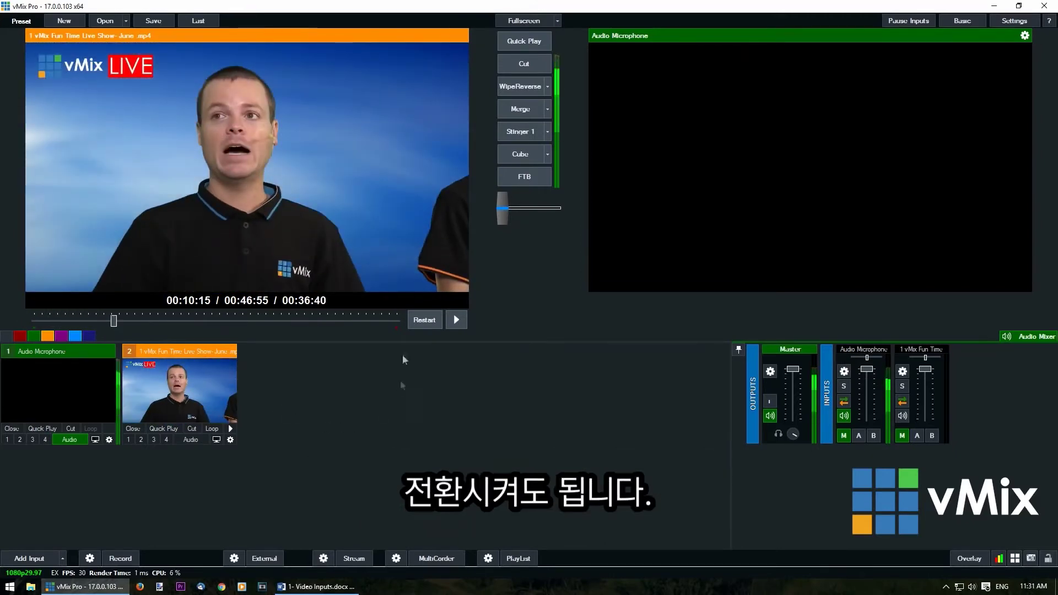
{"action": "left_click", "coordinate": [525, 64]}
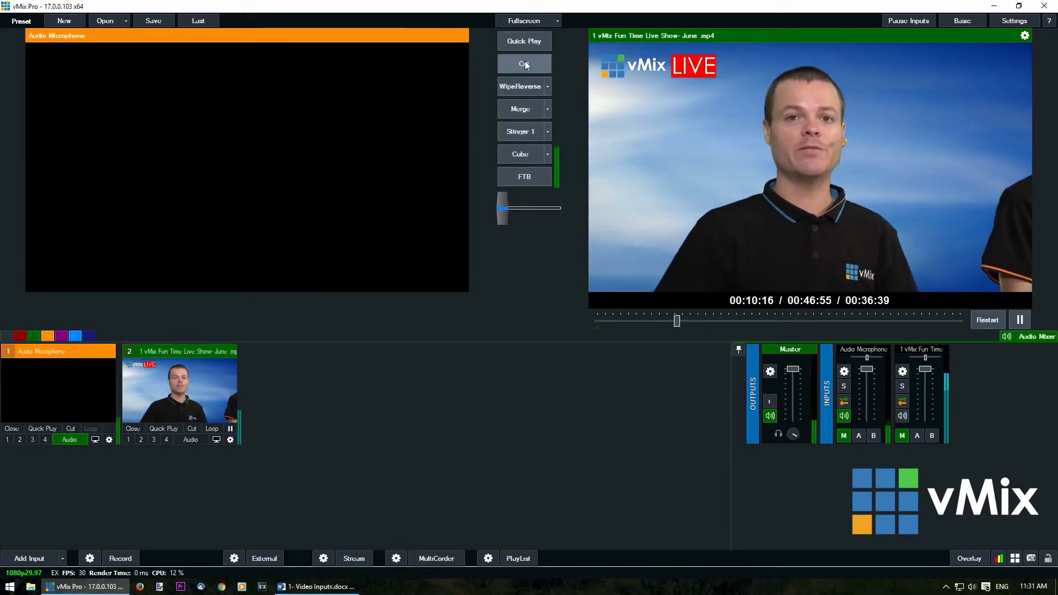
{"action": "left_click", "coordinate": [524, 64]}
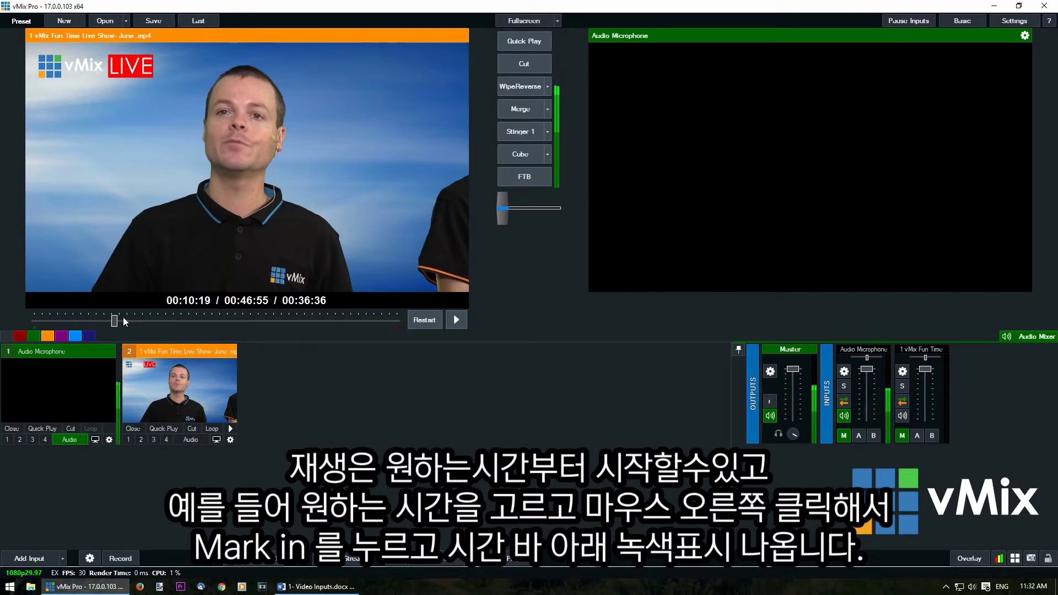
Set Mark In near 00:10:19 and play the video for 3 seconds
{"action": "right_click", "coordinate": [157, 326]}
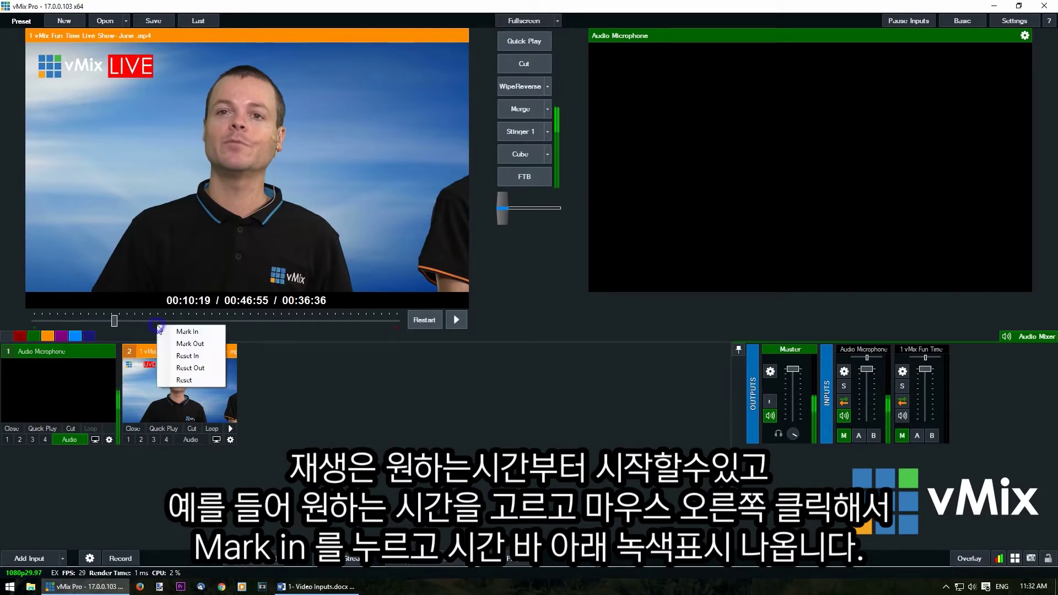
{"action": "left_click", "coordinate": [190, 331]}
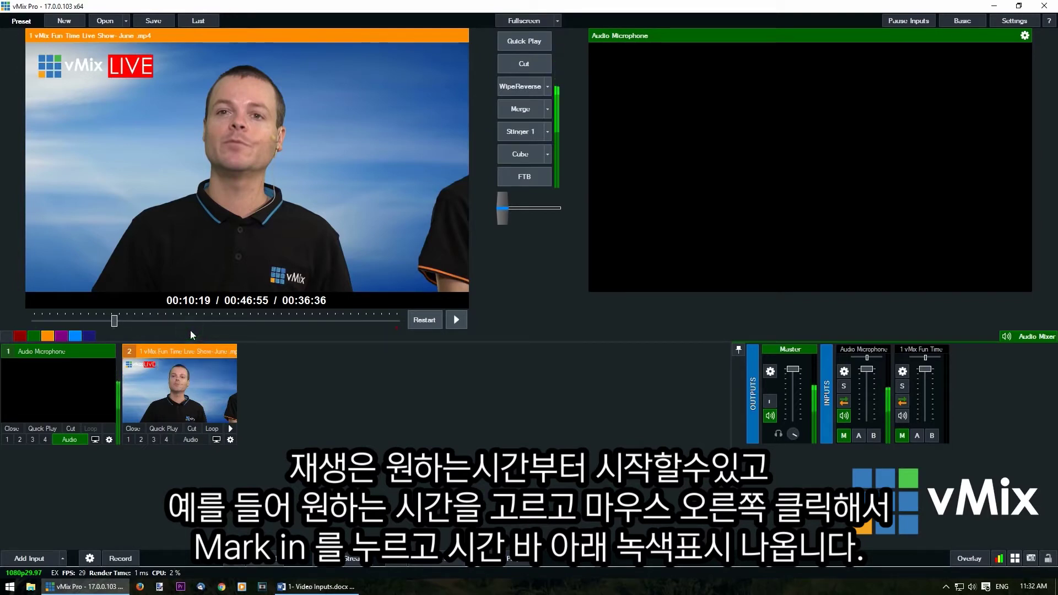
{"action": "left_click", "coordinate": [460, 320]}
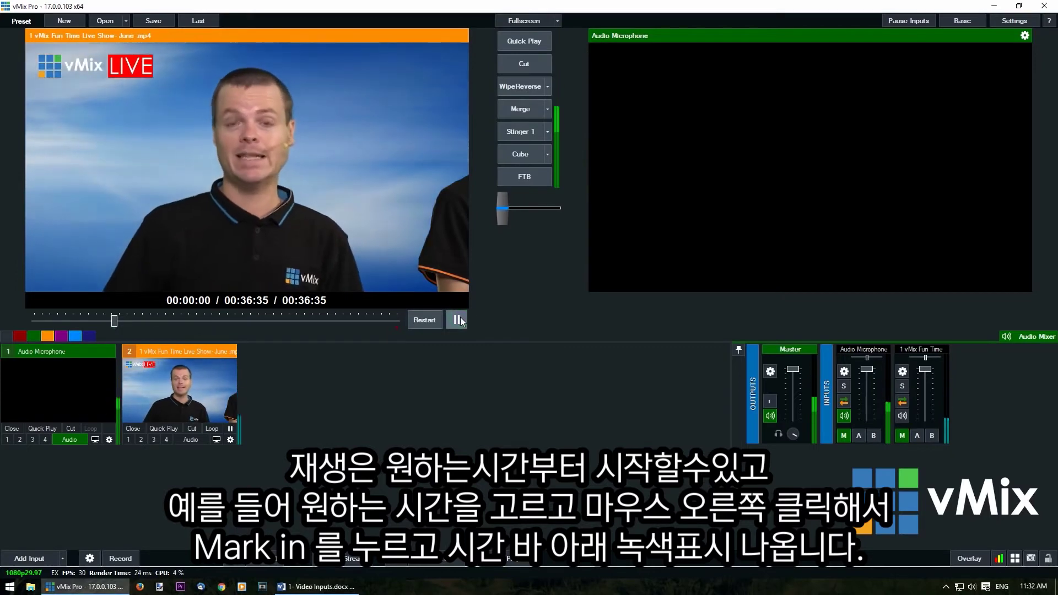
{"action": "left_click", "coordinate": [460, 321]}
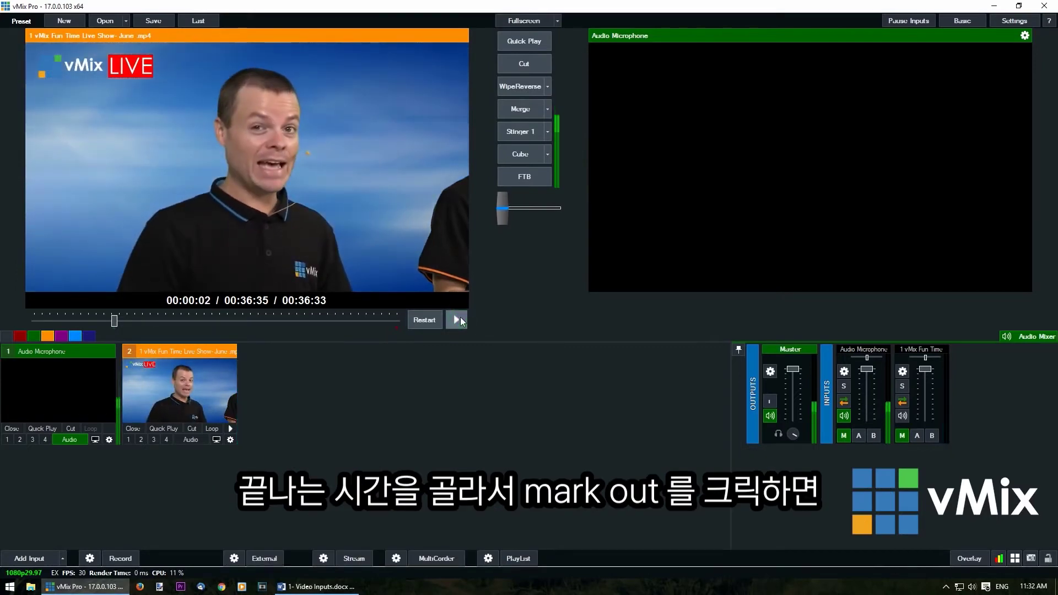
Set Mark Out at 3 seconds, restart the clip, and cut it live and back
{"action": "right_click", "coordinate": [154, 326]}
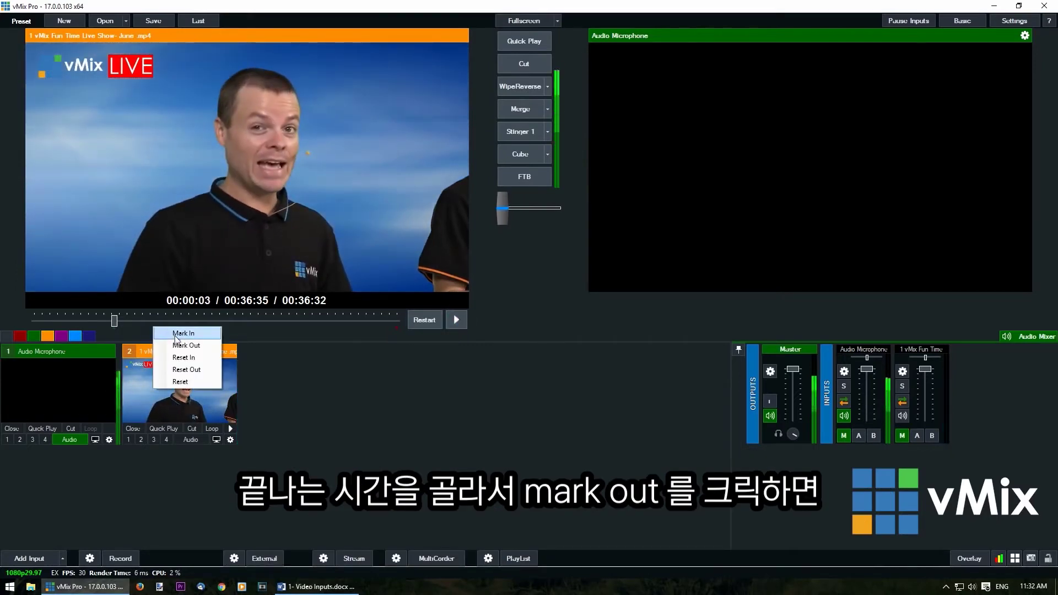
{"action": "left_click", "coordinate": [179, 345]}
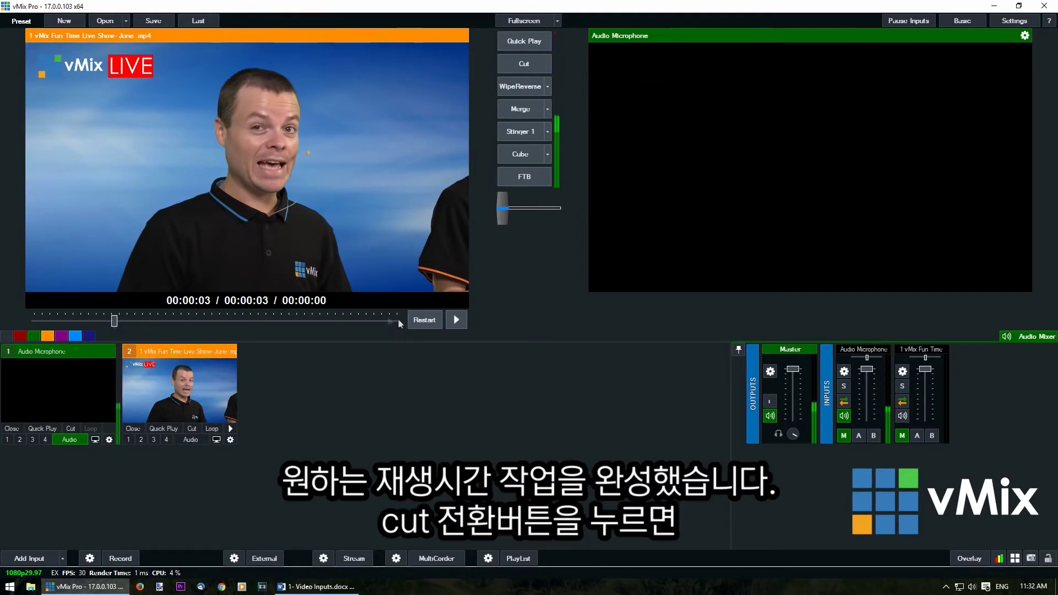
{"action": "left_click", "coordinate": [423, 321]}
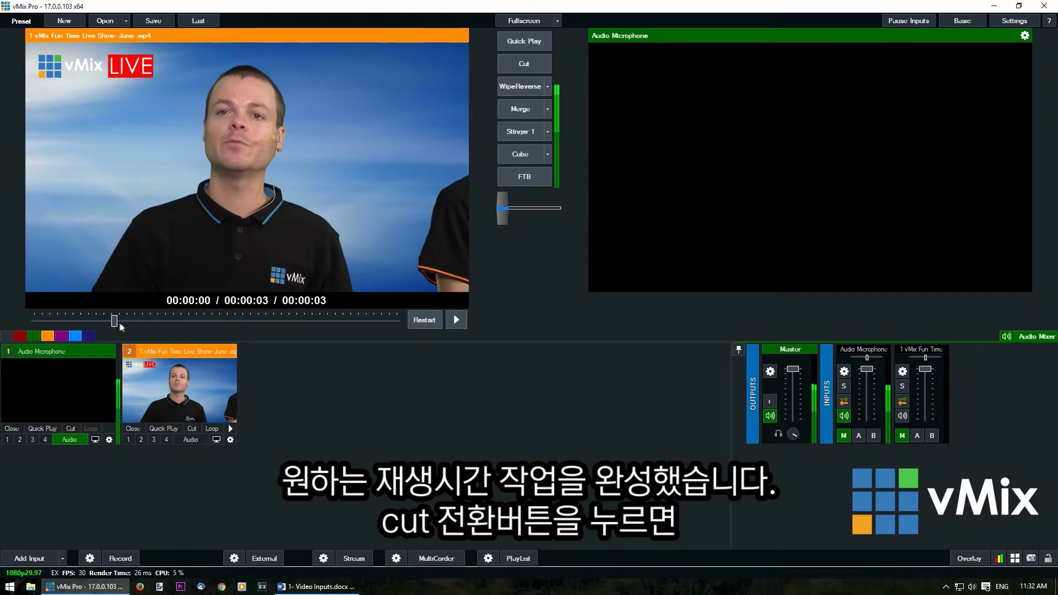
{"action": "left_click", "coordinate": [517, 64]}
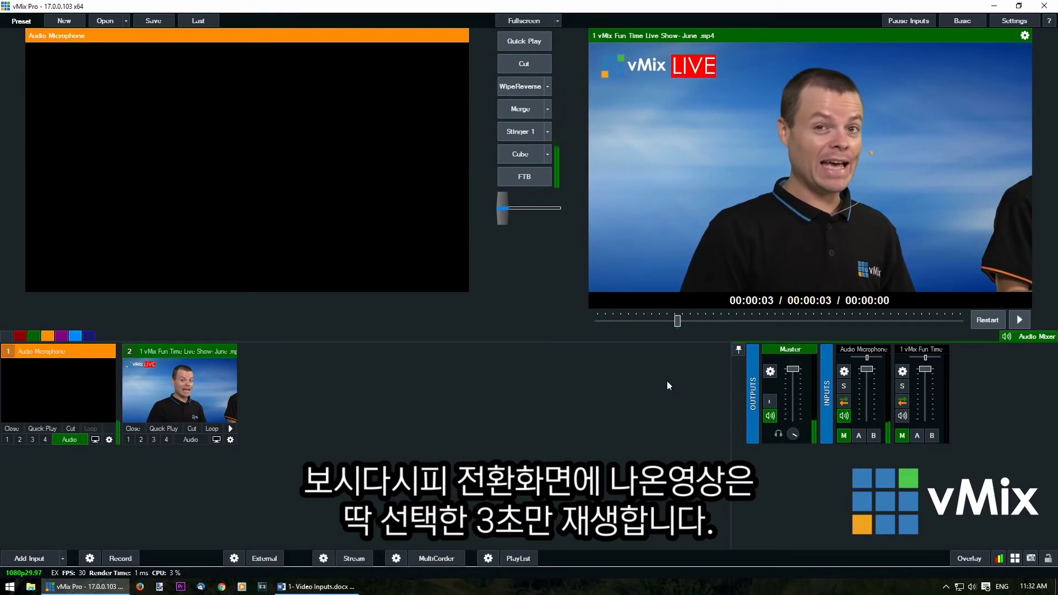
{"action": "left_click", "coordinate": [526, 64]}
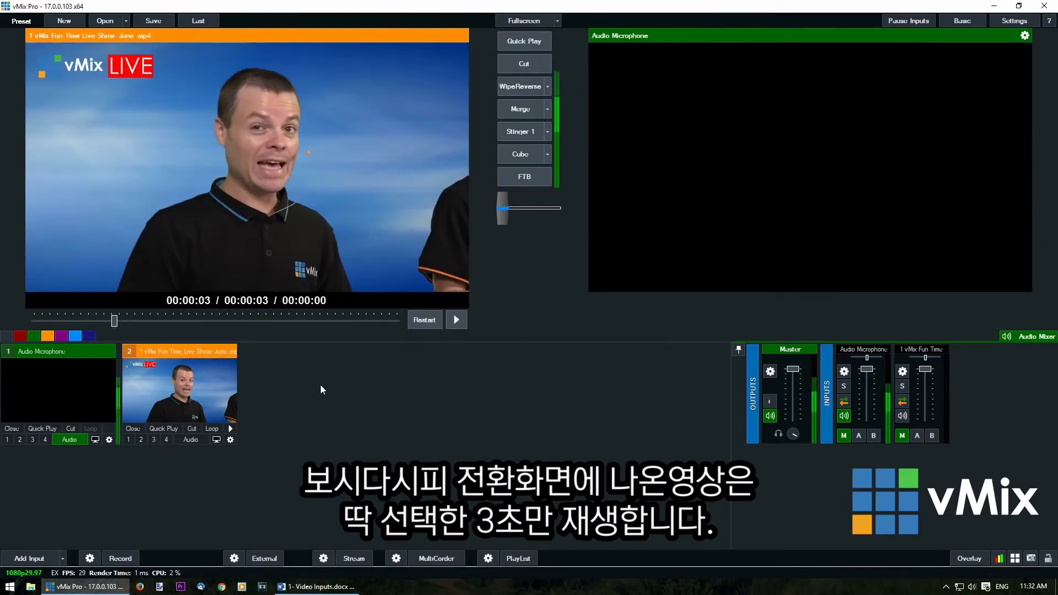
Reset the trim, scrub to the two presenters scene, set Mark In and play two seconds
{"action": "right_click", "coordinate": [160, 319]}
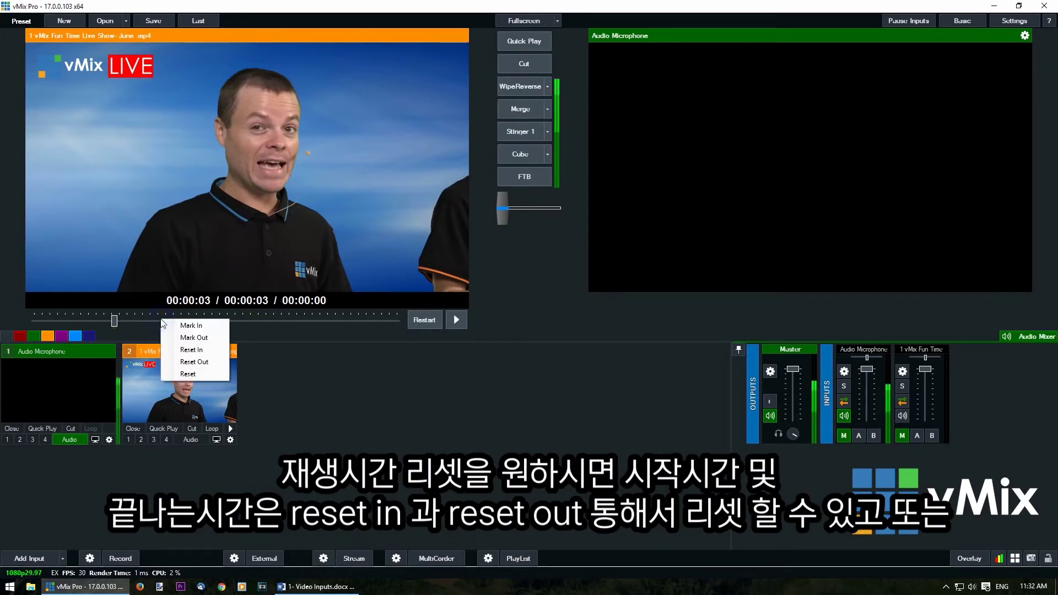
{"action": "left_click", "coordinate": [191, 375]}
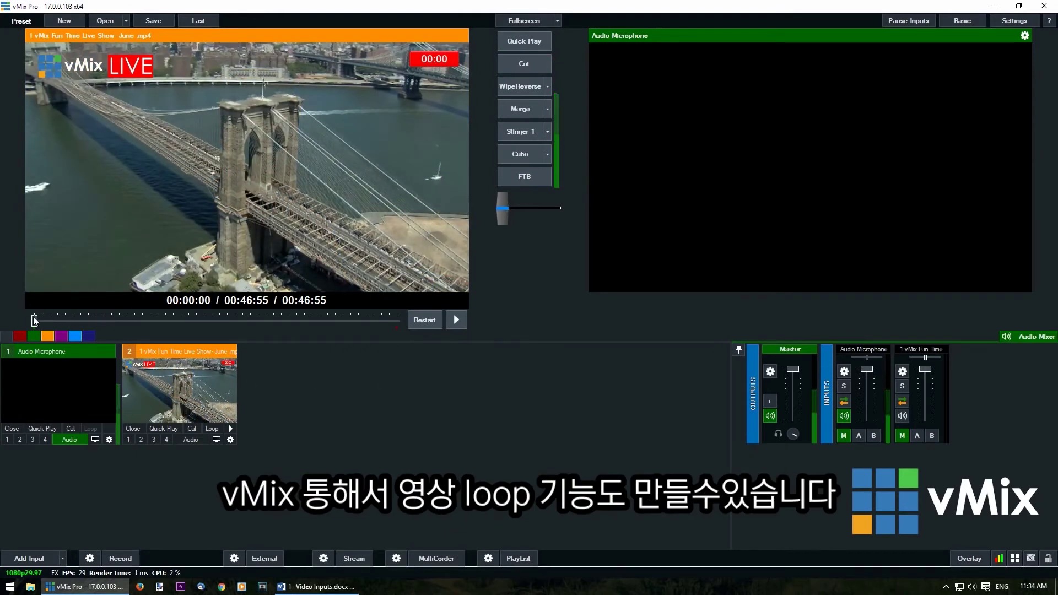
{"action": "left_click_drag", "start_coordinate": [33, 318], "coordinate": [57, 319]}
{"action": "right_click", "coordinate": [174, 326]}
{"action": "left_click", "coordinate": [193, 327]}
{"action": "left_click", "coordinate": [457, 320]}
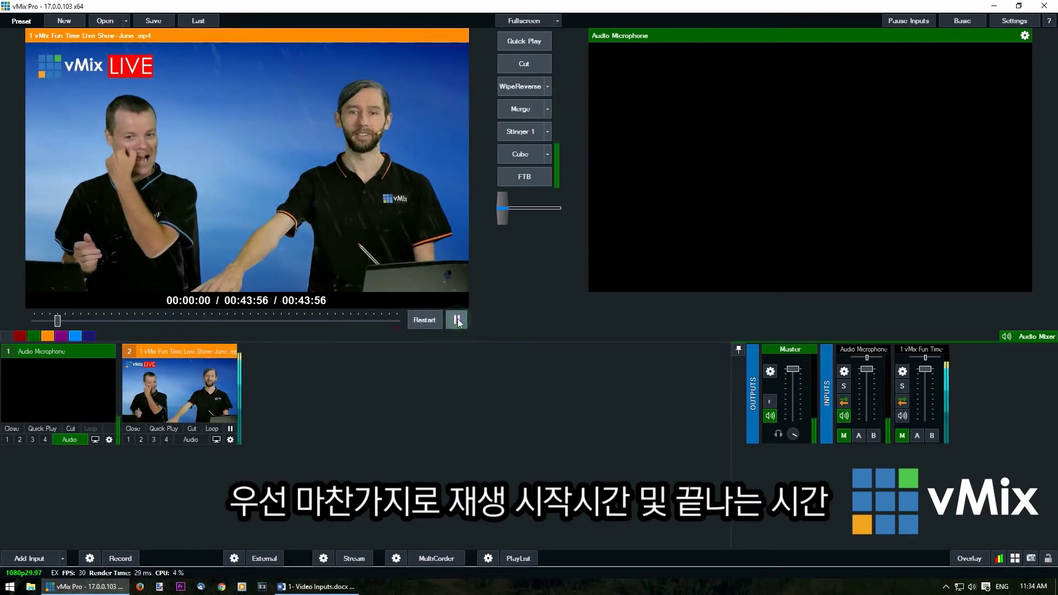
{"action": "left_click", "coordinate": [456, 319]}
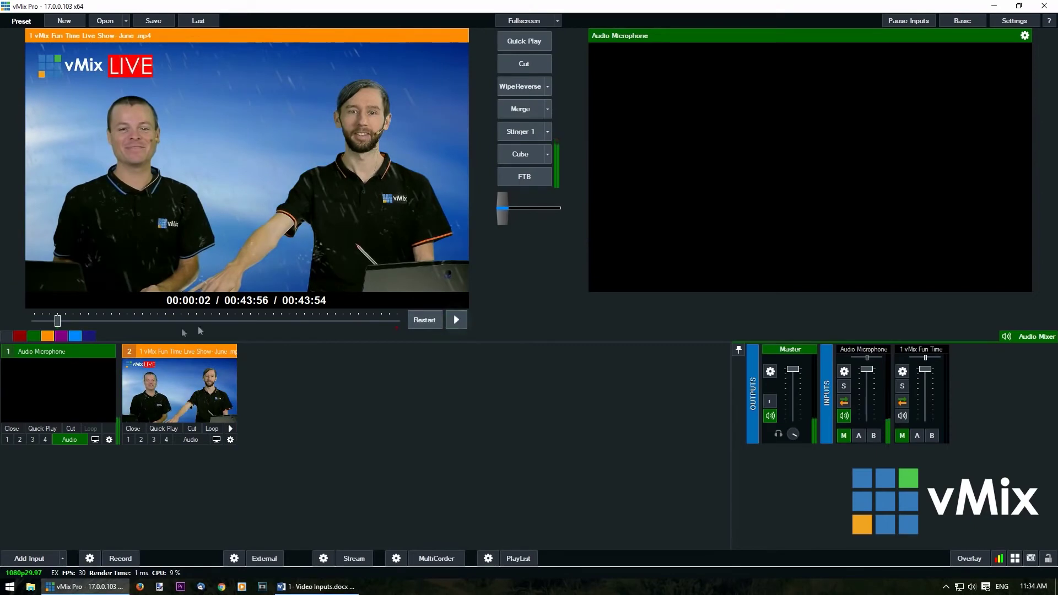
Set Mark Out, enable Loop, cut the looping clip live, then WipeReverse it off air
{"action": "right_click", "coordinate": [151, 321]}
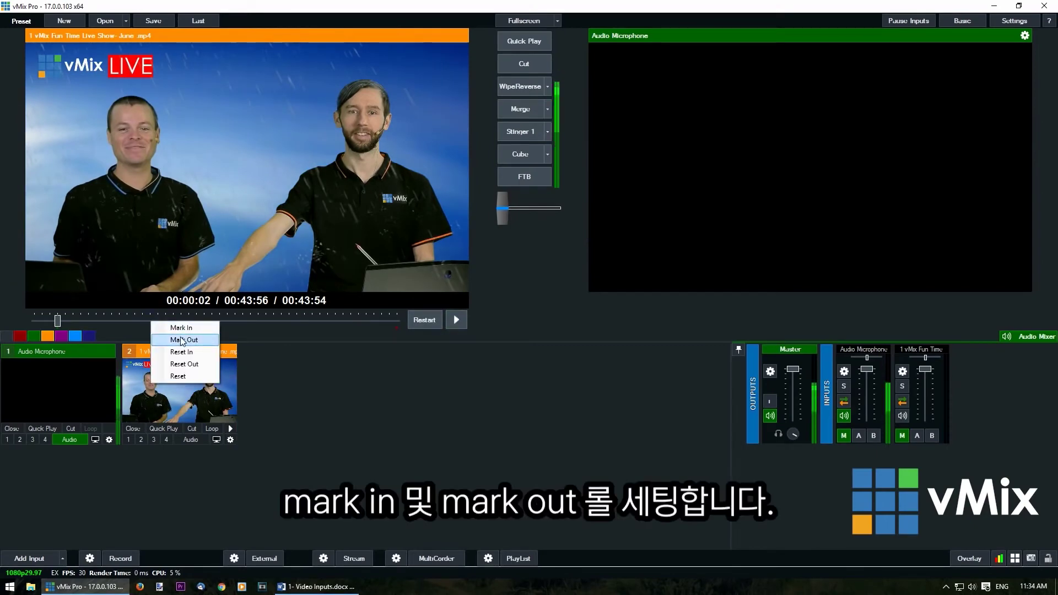
{"action": "left_click", "coordinate": [182, 338]}
{"action": "left_click", "coordinate": [421, 326]}
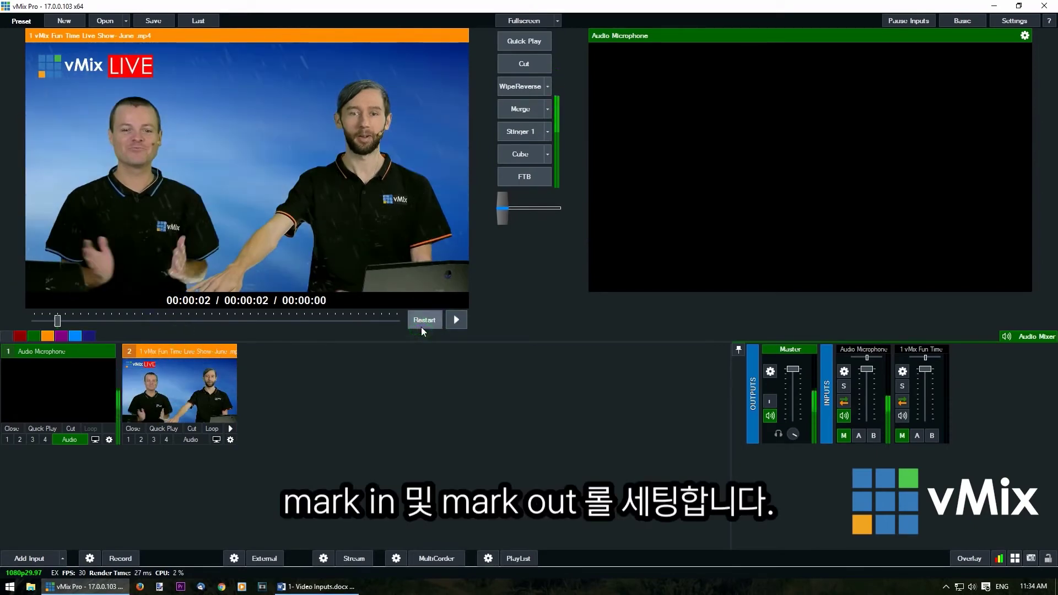
{"action": "left_click", "coordinate": [212, 429]}
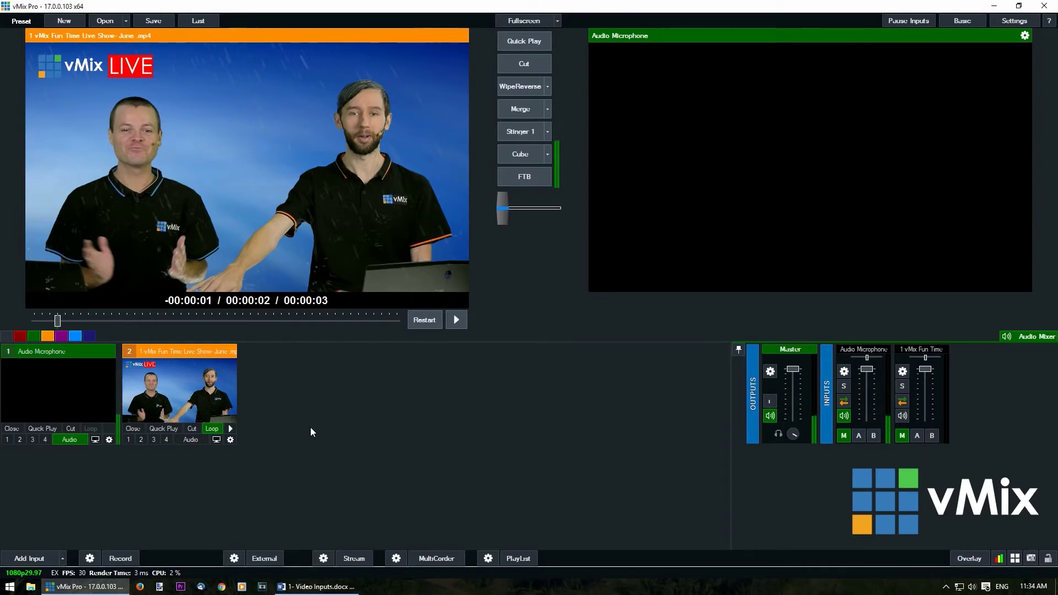
{"action": "left_click", "coordinate": [514, 63]}
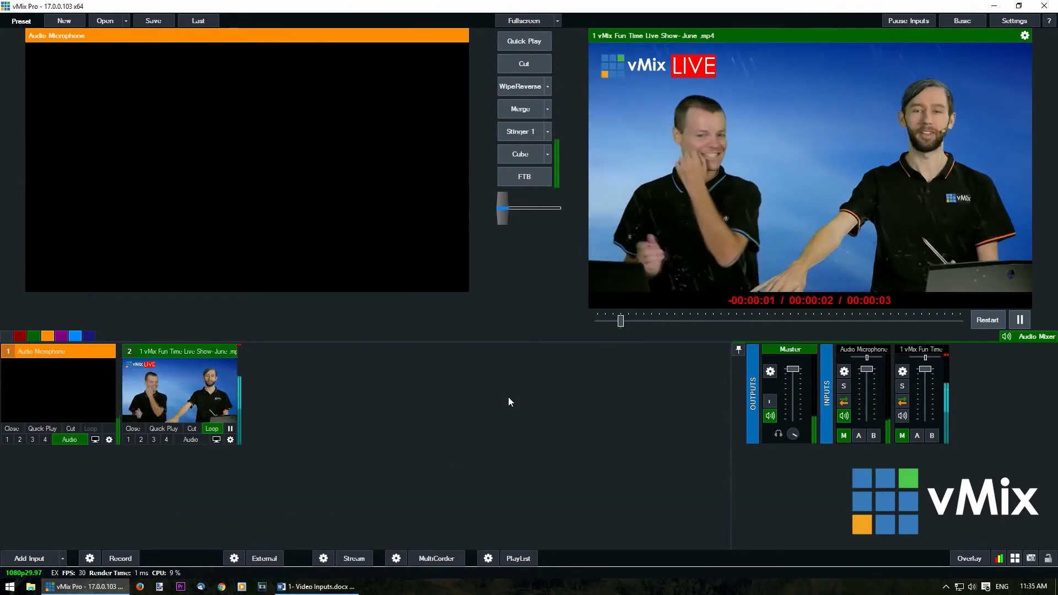
{"action": "left_click", "coordinate": [532, 90]}
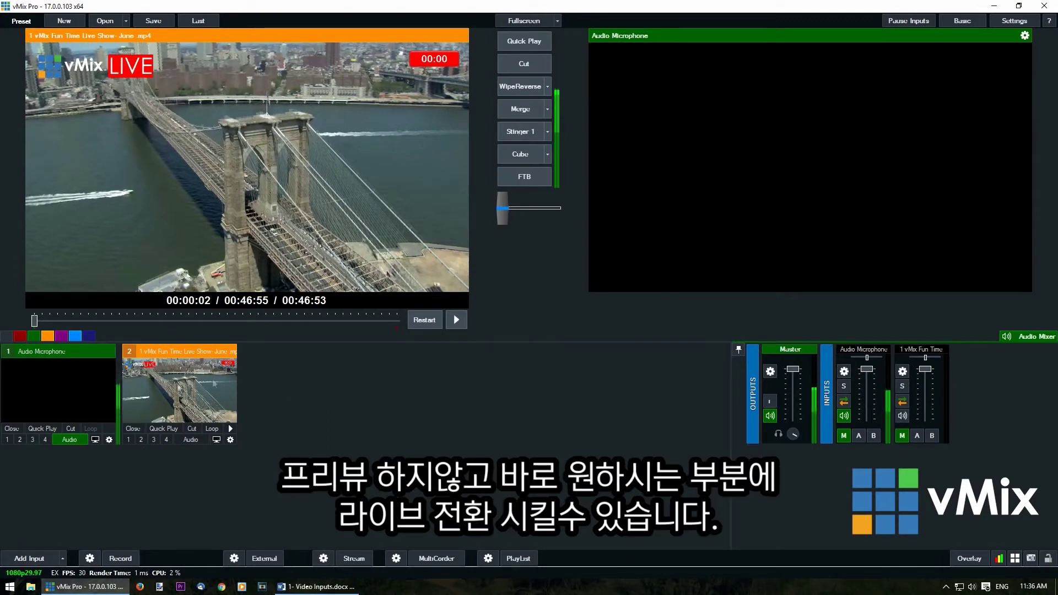
Preview Audio Microphone, cut the playing Fun Time video live from its input, then cut back
{"action": "left_click", "coordinate": [84, 383]}
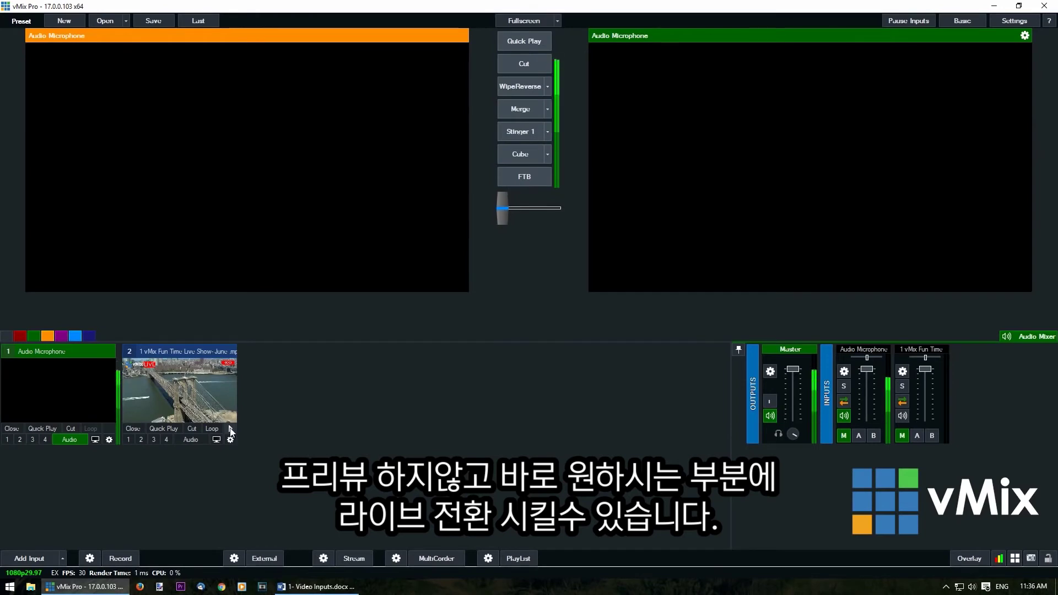
{"action": "left_click", "coordinate": [230, 429]}
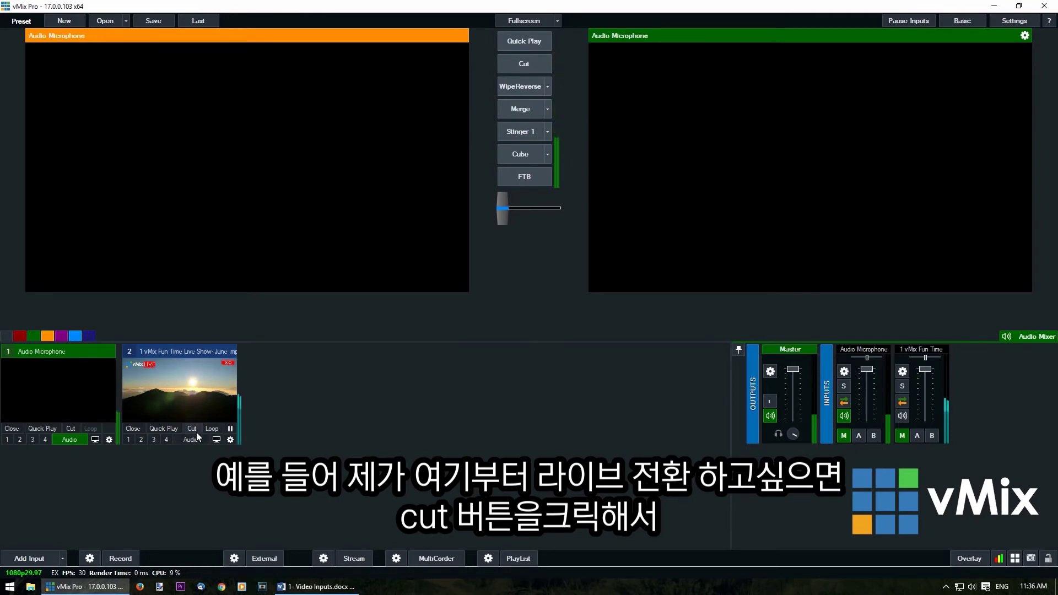
{"action": "left_click", "coordinate": [194, 429]}
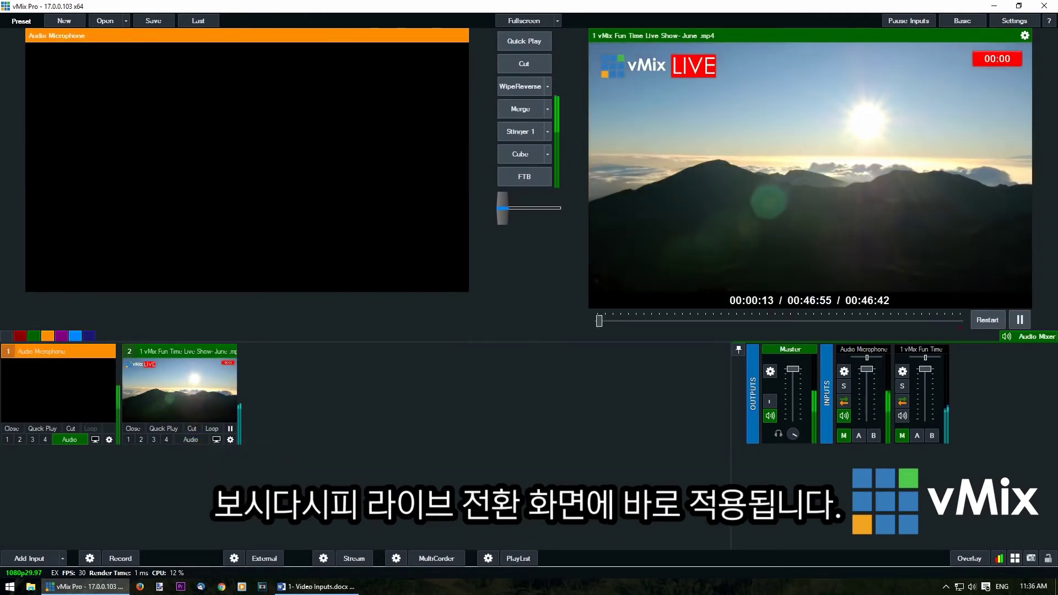
{"action": "left_click", "coordinate": [534, 65]}
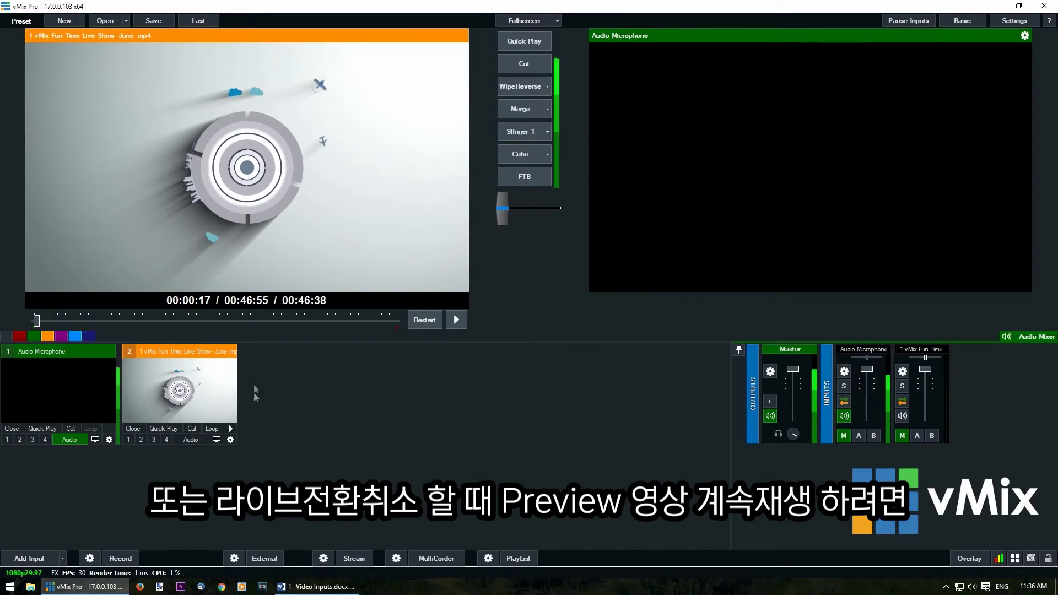
Turn off Automatically Pause after Transition for the Fun Time video input
{"action": "left_click", "coordinate": [231, 439]}
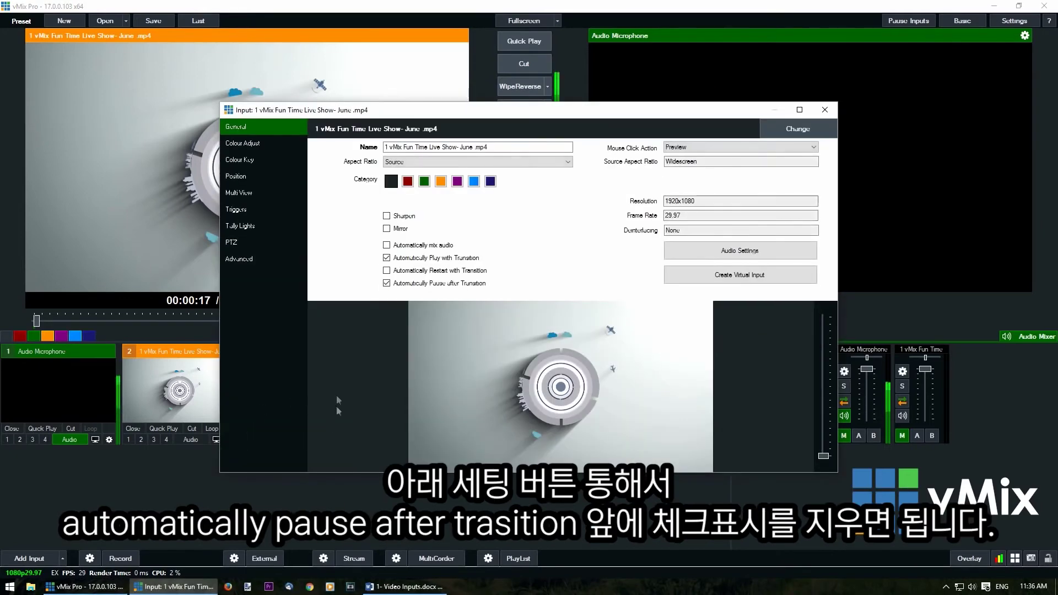
{"action": "left_click", "coordinate": [387, 283]}
{"action": "left_click", "coordinate": [824, 110]}
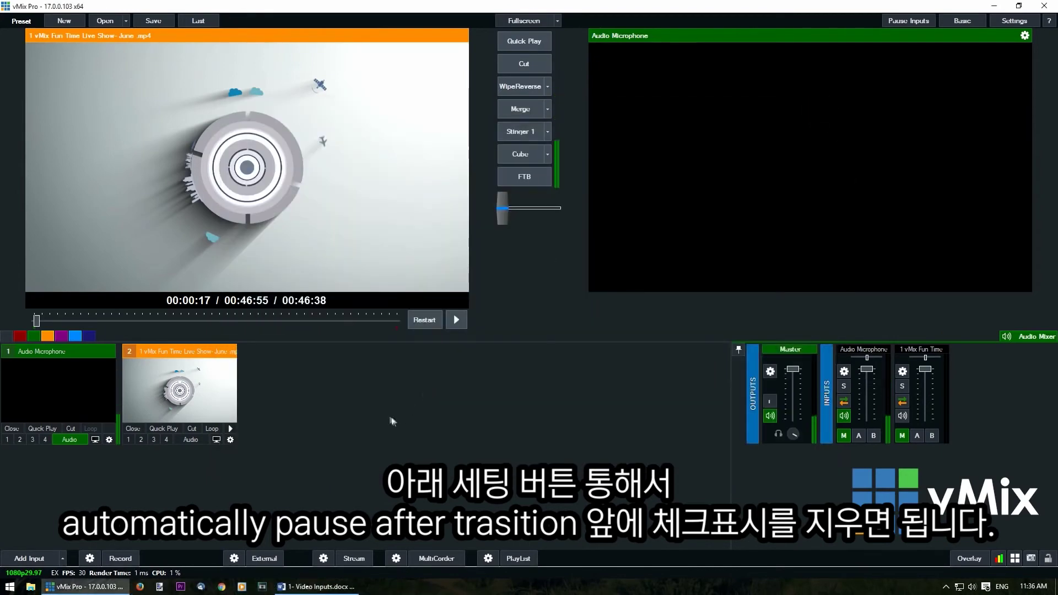
Cut the video live and back, then put Audio Microphone into Preview
{"action": "left_click", "coordinate": [532, 64]}
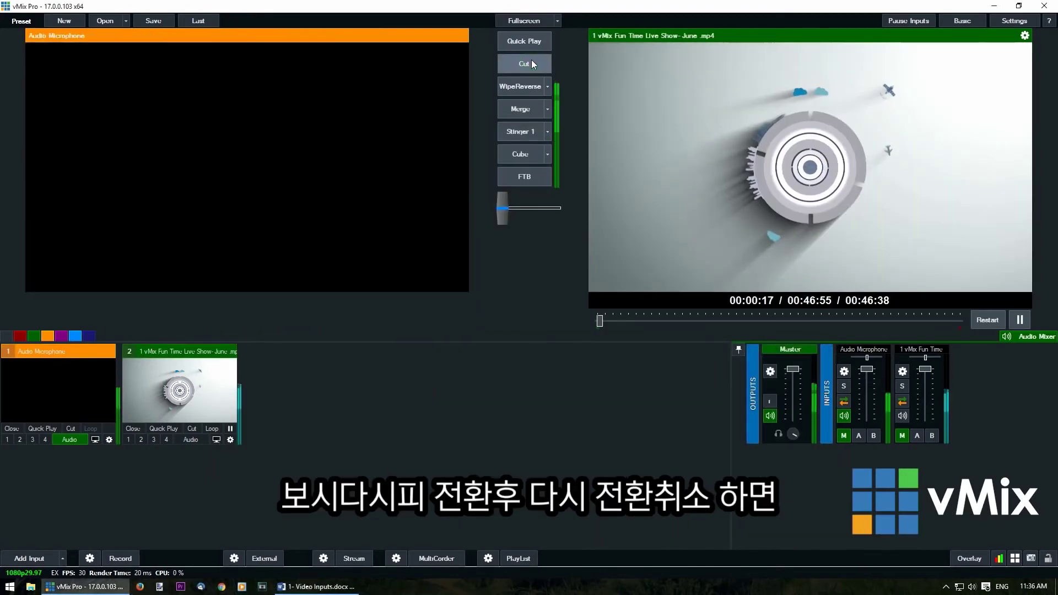
{"action": "left_click", "coordinate": [531, 62]}
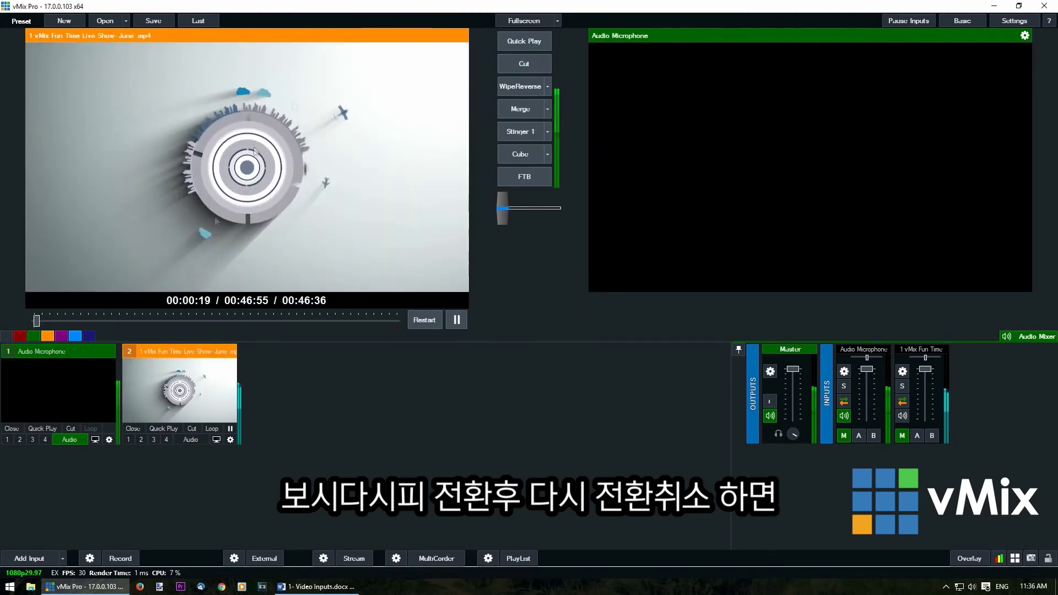
{"action": "left_click", "coordinate": [69, 395]}
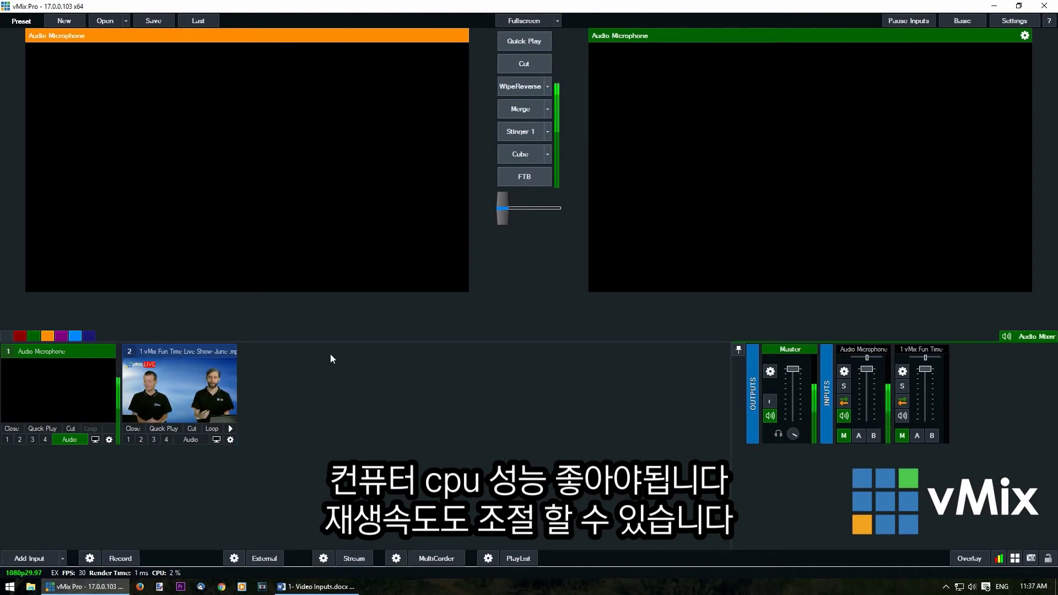
Load the Fun Time video into preview, speed up its playback, then reset it to 100%
{"action": "left_click", "coordinate": [179, 388]}
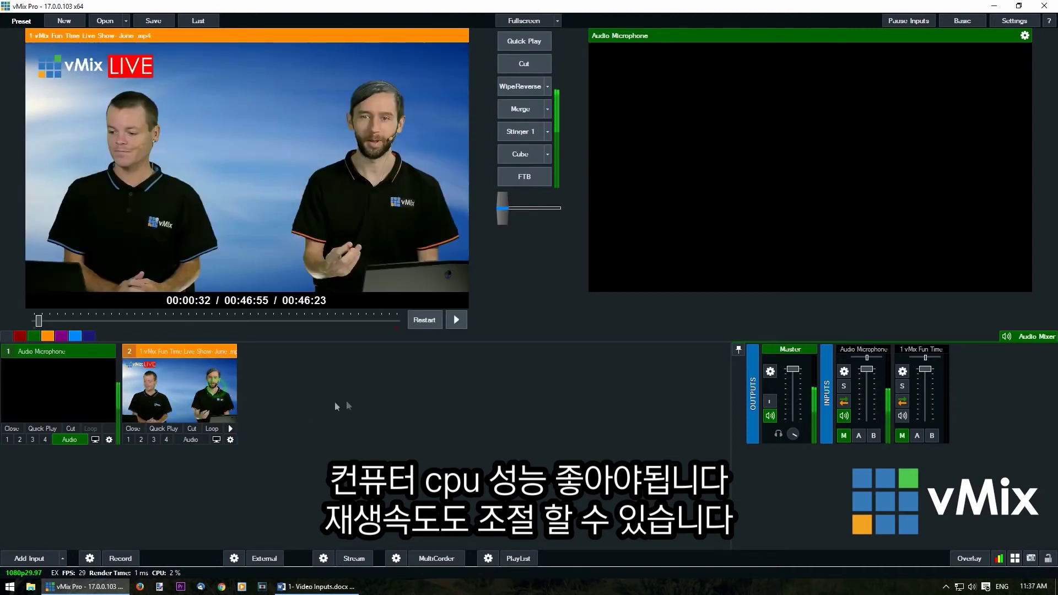
{"action": "right_click", "coordinate": [197, 394]}
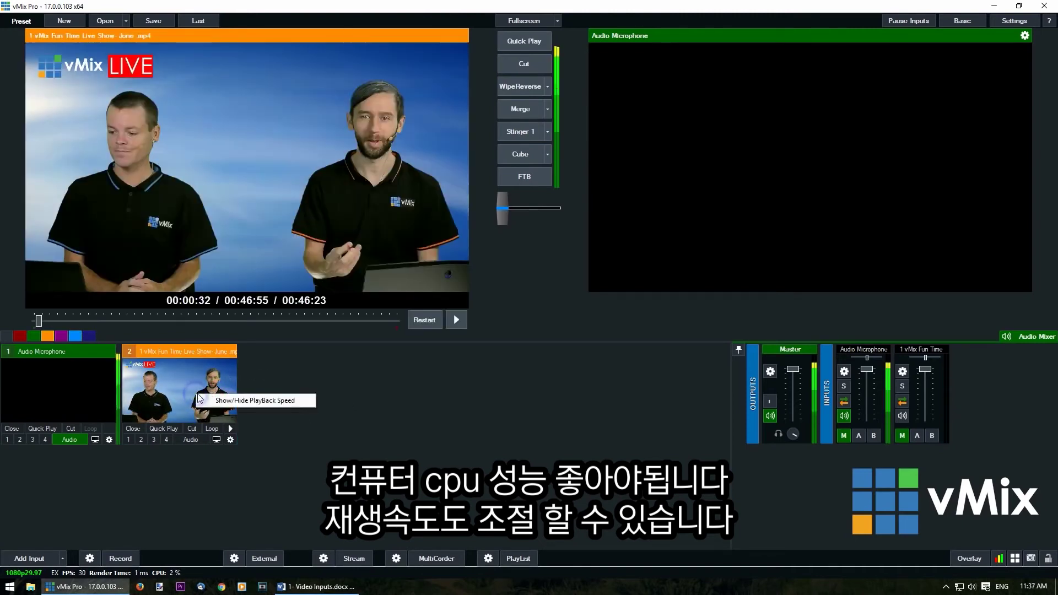
{"action": "left_click", "coordinate": [251, 401]}
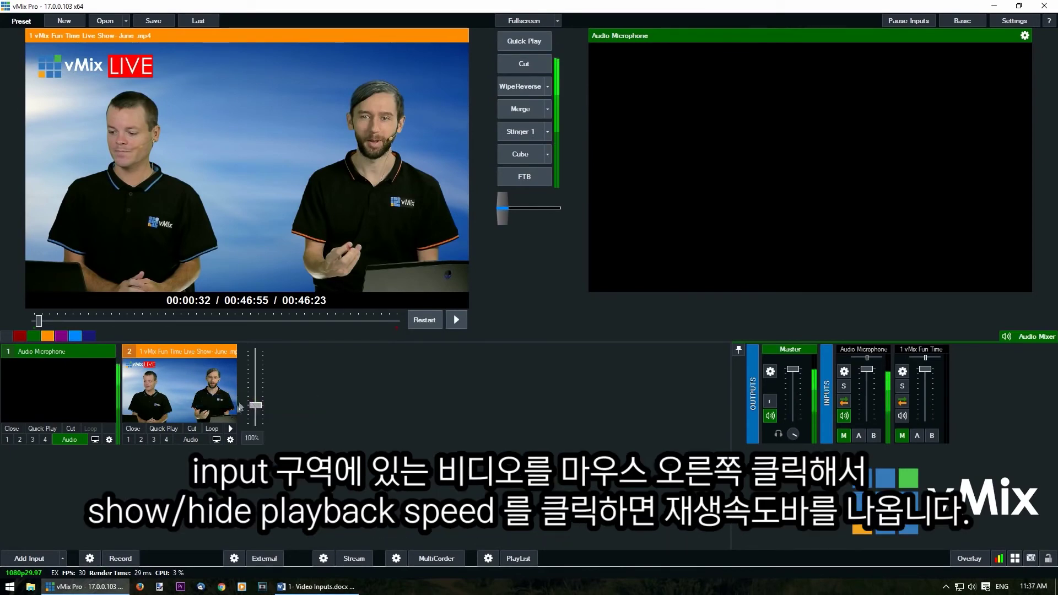
{"action": "mouse_move", "coordinate": [255, 405]}
{"action": "left_mouse_down"}
{"action": "mouse_move", "coordinate": [257, 351]}
{"action": "mouse_move", "coordinate": [258, 419]}
{"action": "left_mouse_up"}
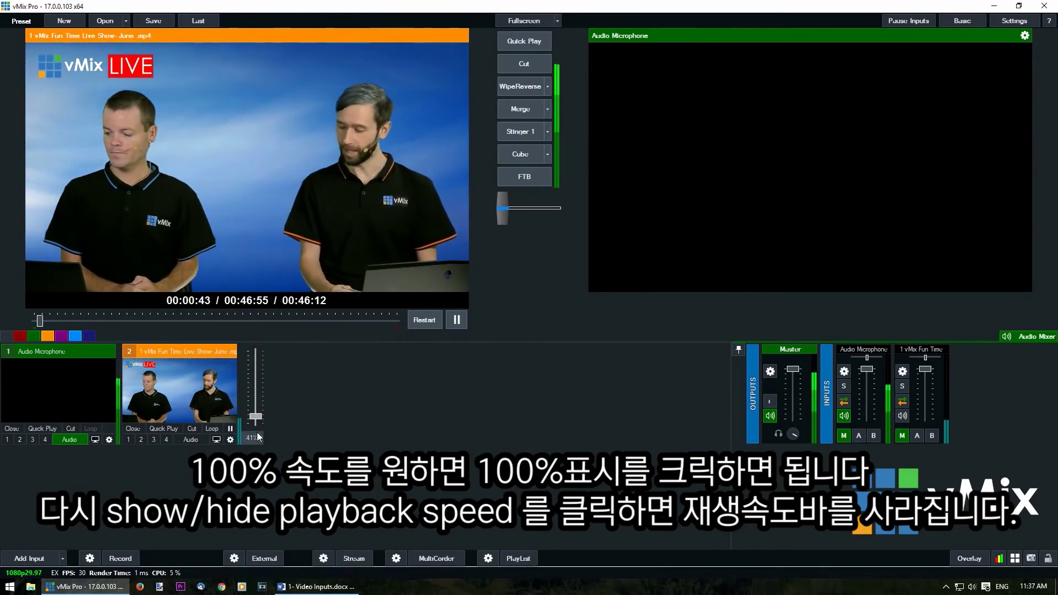
{"action": "left_click", "coordinate": [256, 437]}
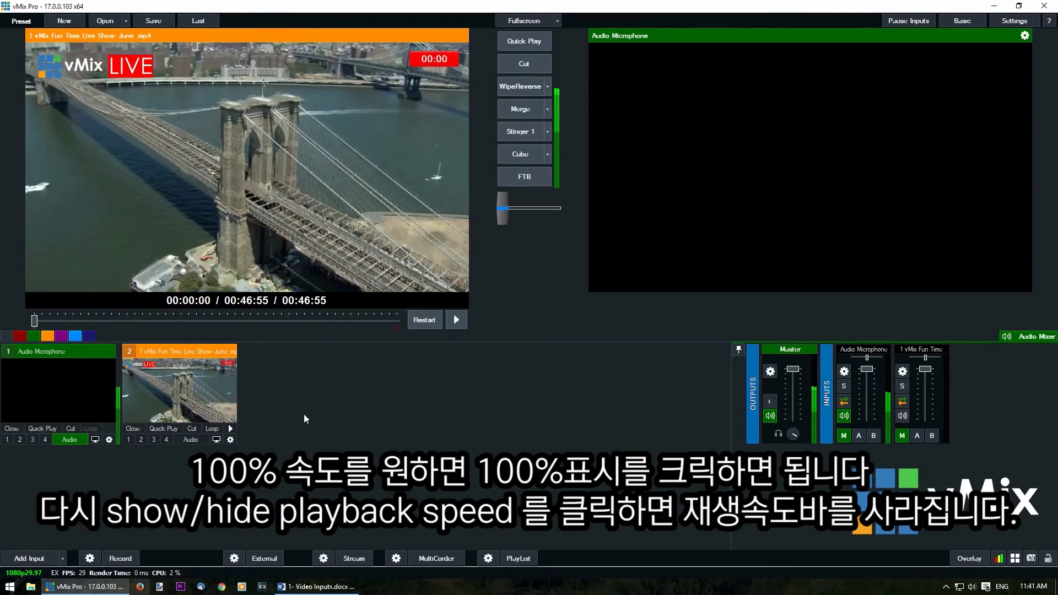
Turn on Automatically mix audio in the Fun Time video's input settings
{"action": "left_click", "coordinate": [231, 439]}
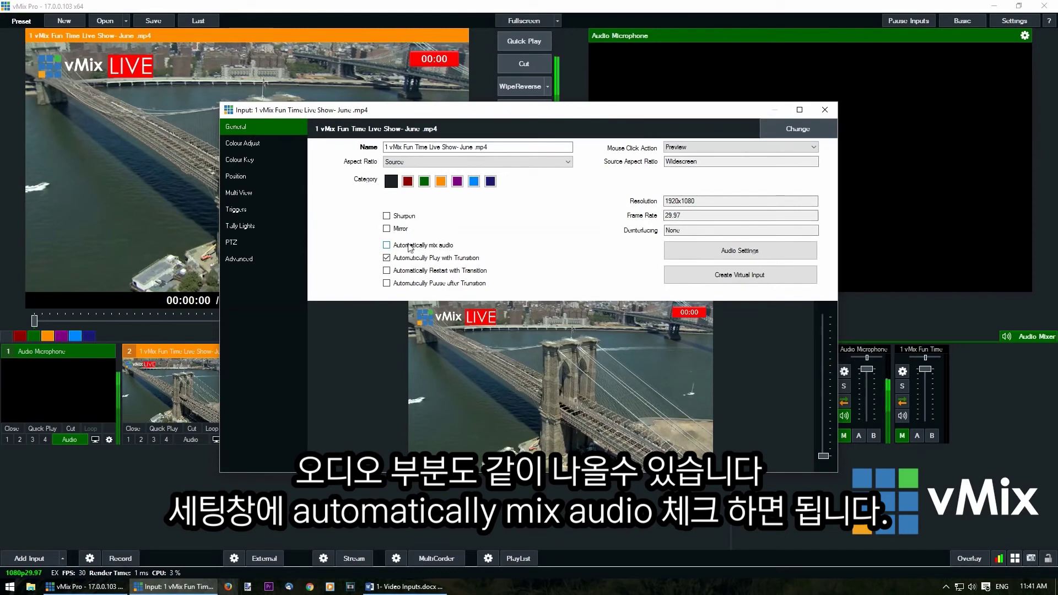
{"action": "left_click", "coordinate": [387, 246]}
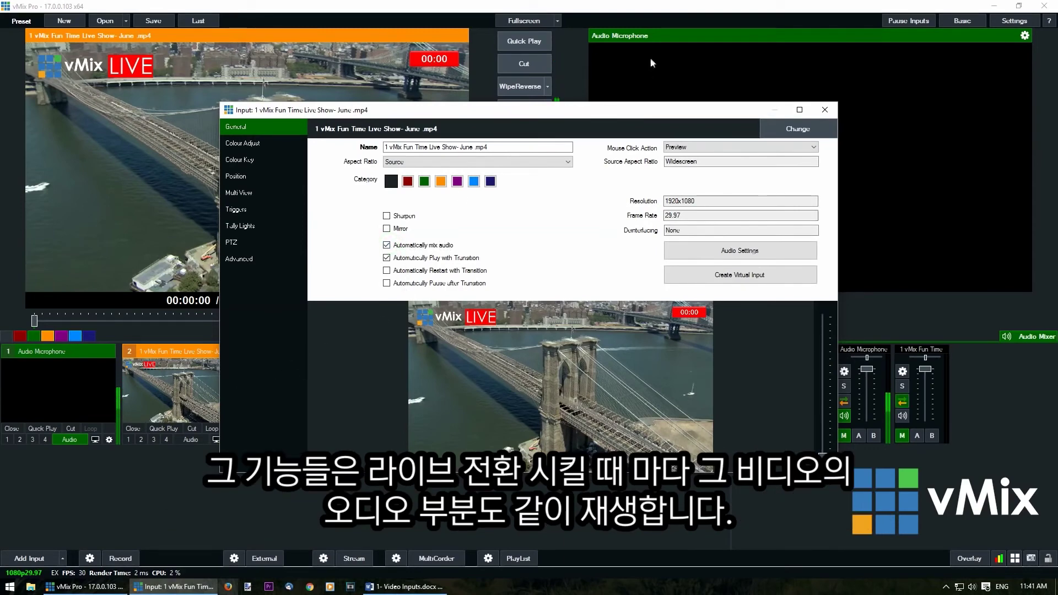
{"action": "left_click", "coordinate": [821, 110]}
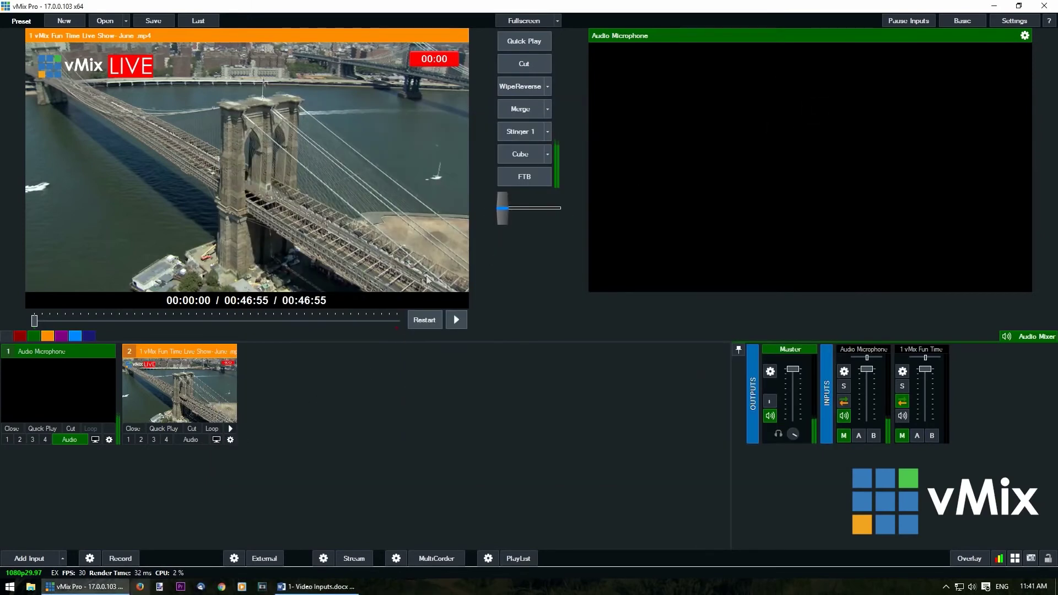
Cut the video live and back to preview, pause and resume it, and toggle its audio
{"action": "left_click", "coordinate": [534, 63]}
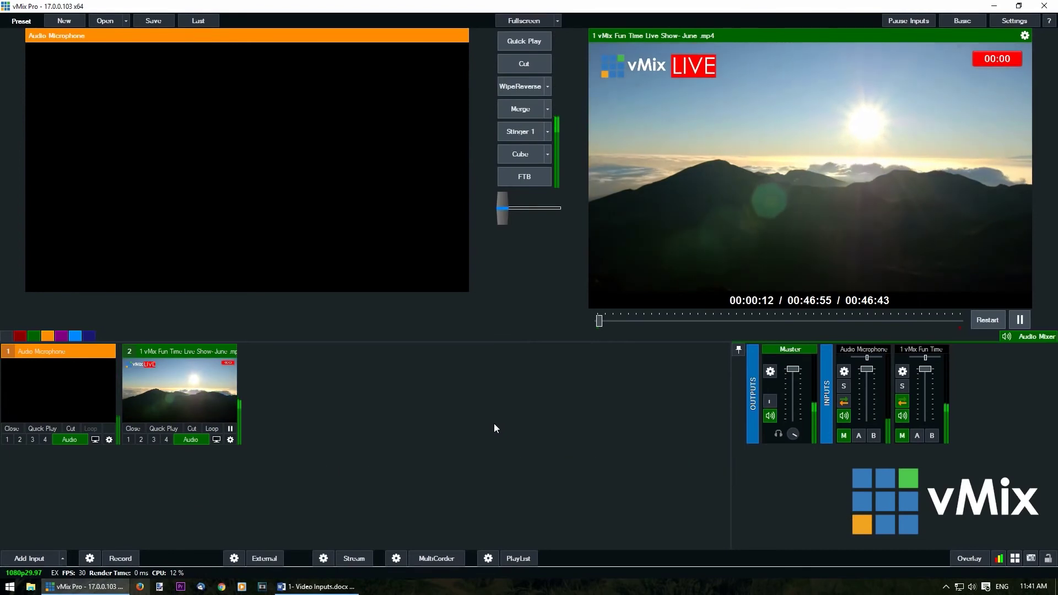
{"action": "left_click", "coordinate": [530, 67]}
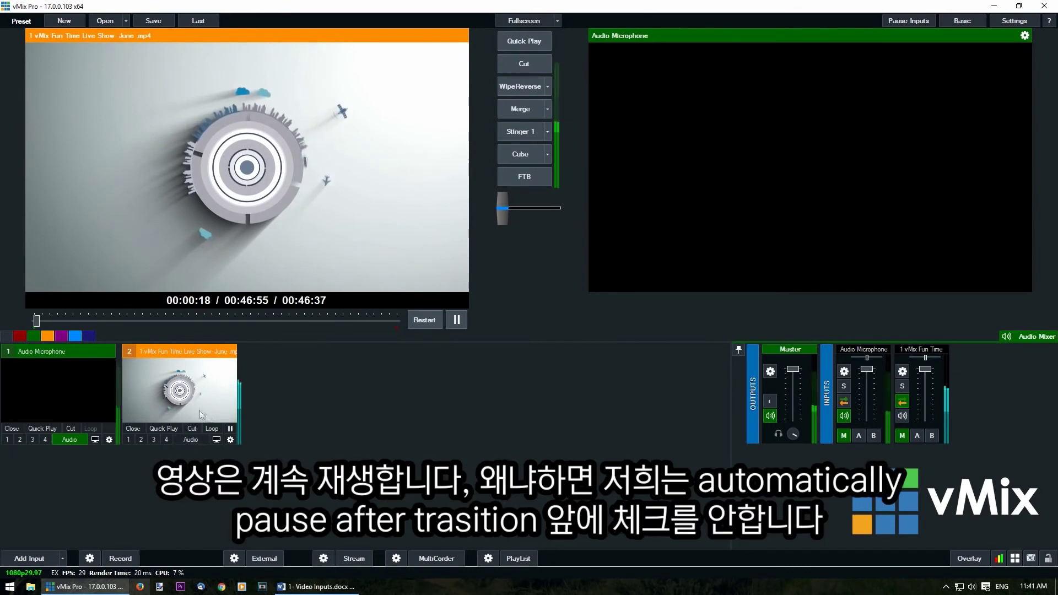
{"action": "left_click", "coordinate": [231, 430]}
{"action": "left_click", "coordinate": [231, 431]}
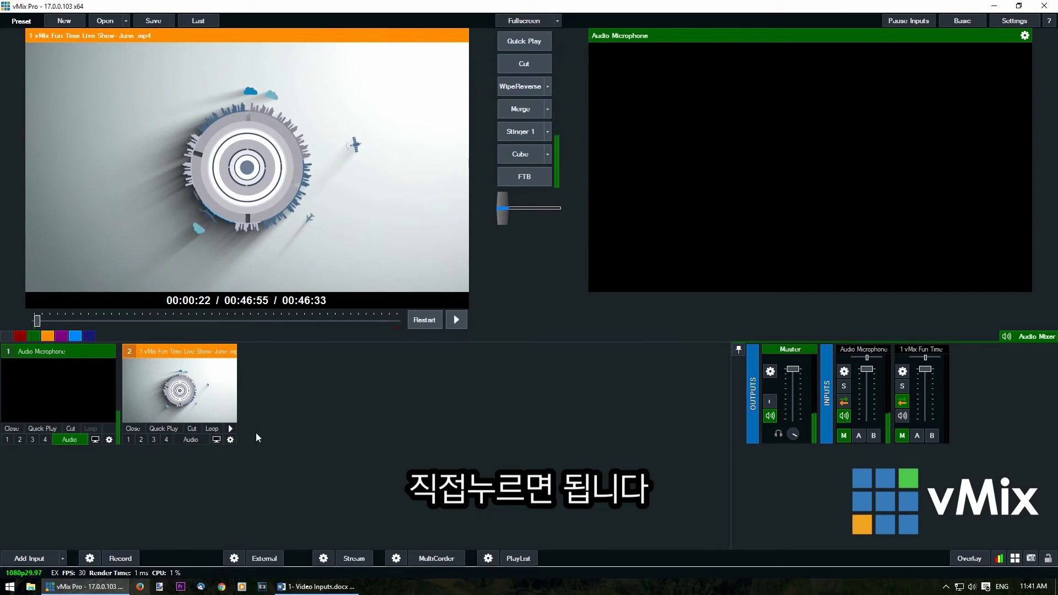
{"action": "left_click", "coordinate": [232, 431]}
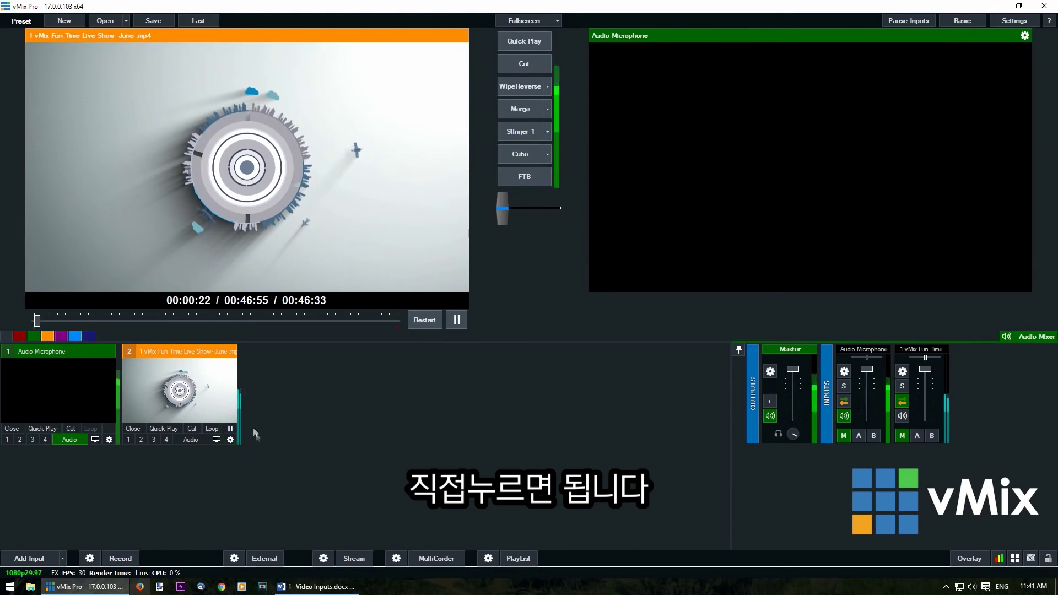
{"action": "left_click", "coordinate": [193, 440]}
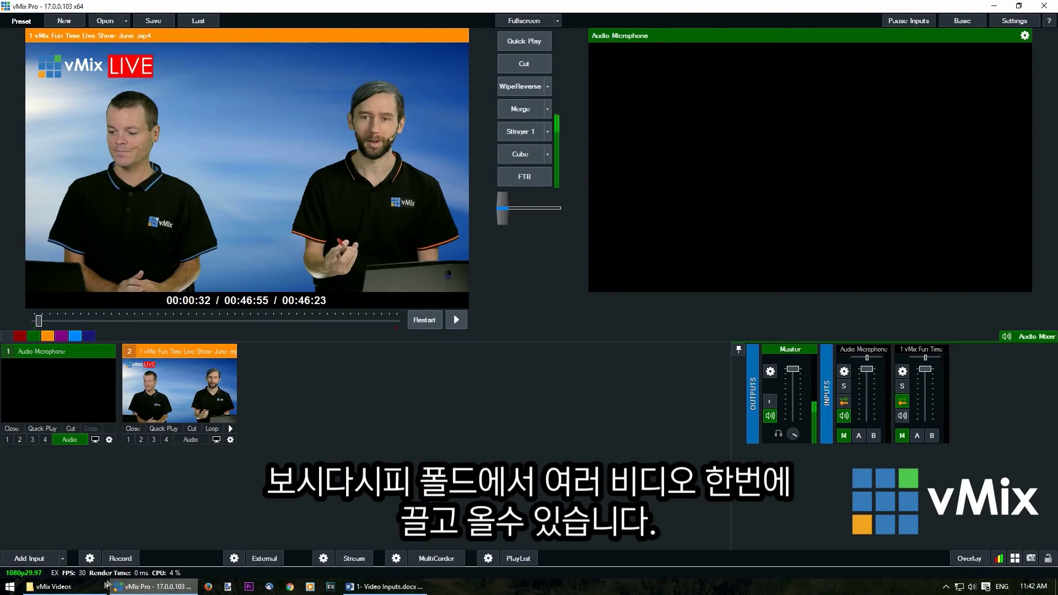
Select five .mp4 clips in the vMix Videos folder and drag them into vMix as inputs
{"action": "left_click", "coordinate": [52, 586]}
{"action": "left_click", "coordinate": [520, 182]}
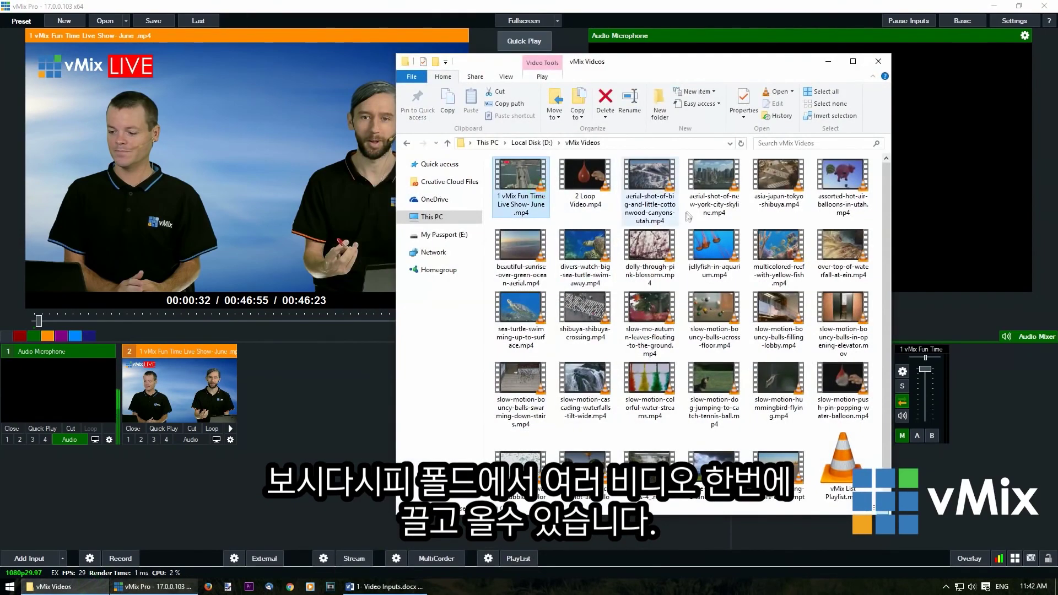
{"action": "left_click", "coordinate": [779, 181], "text": "shift"}
{"action": "left_click_drag", "start_coordinate": [708, 183], "coordinate": [380, 368]}
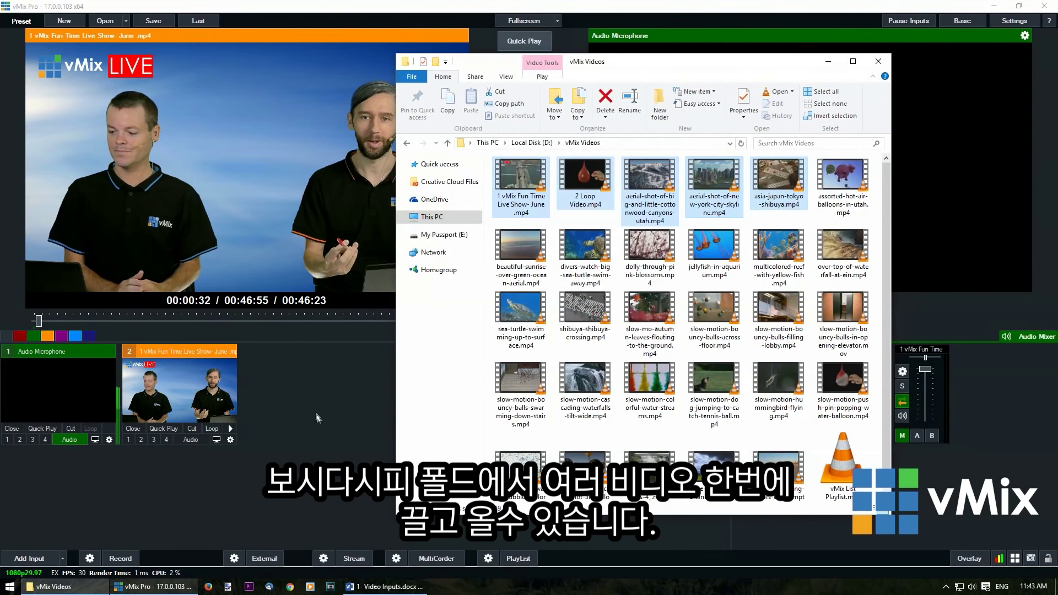